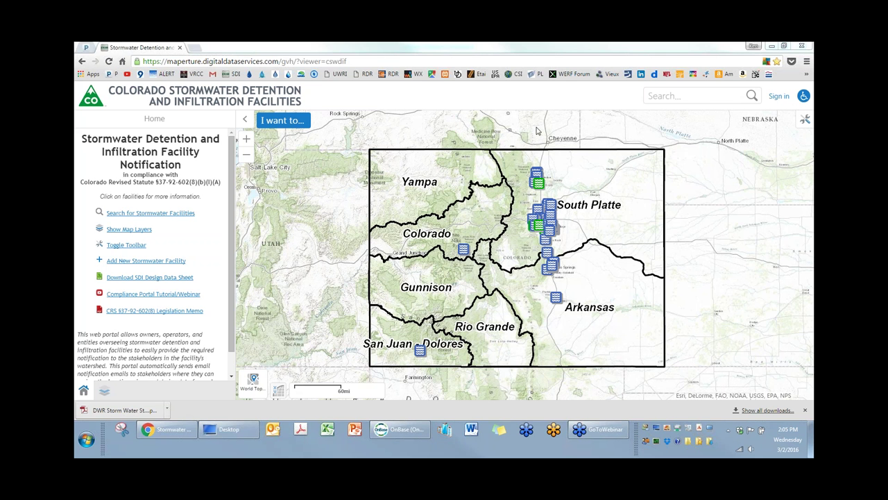
- Locate the Redwood Business Park stormwater facility in Loveland on the map and show its details
drag(536, 128, 521, 132)
drag(351, 61, 132, 67)
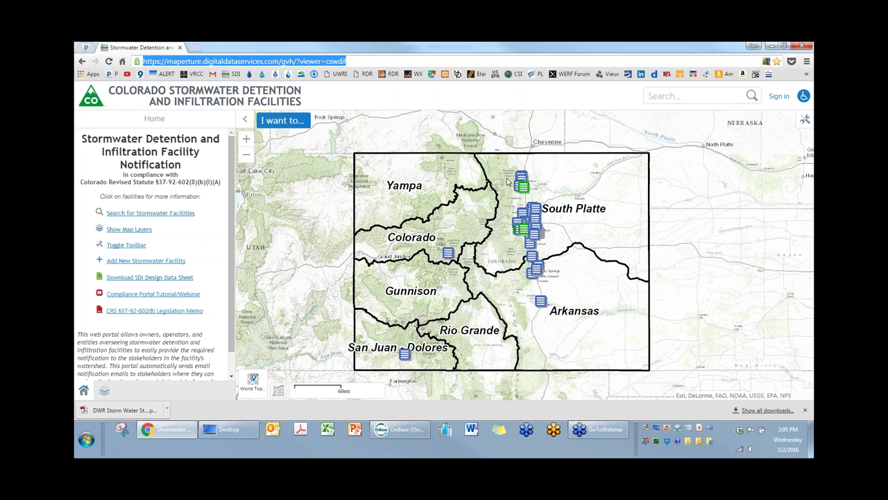
scroll(510, 186, up, 1)
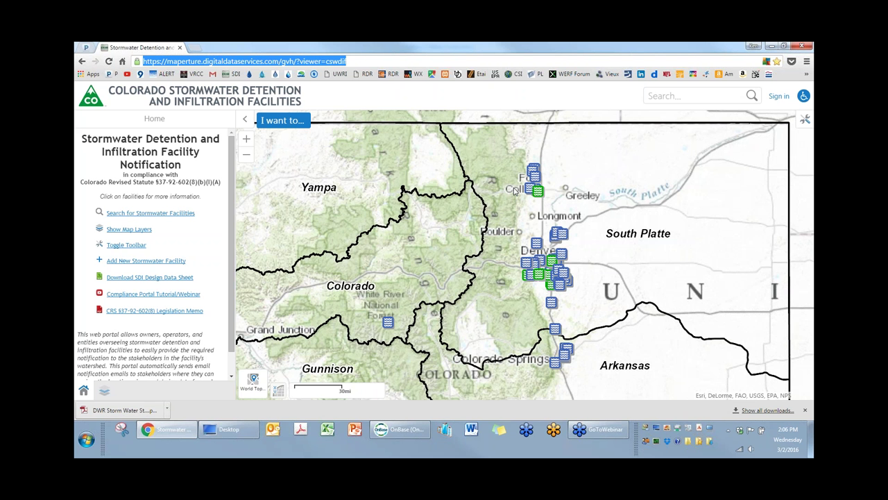
scroll(515, 192, up, 2)
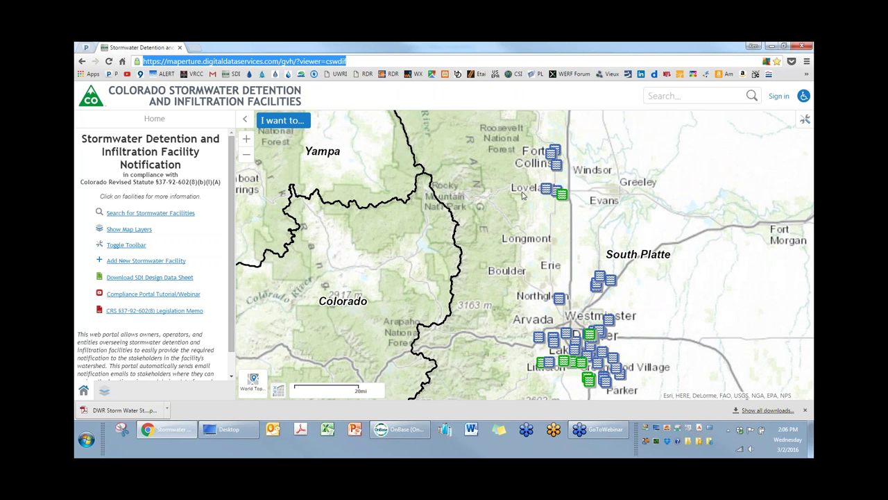
scroll(523, 196, up, 3)
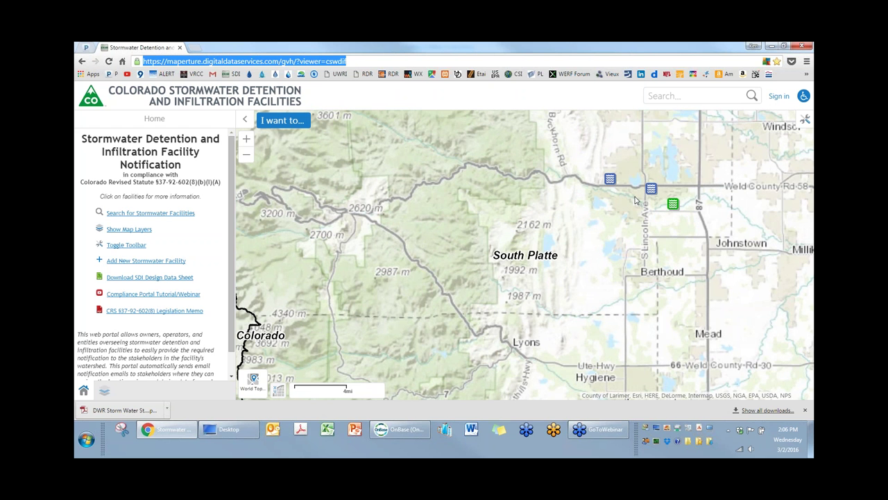
drag(634, 201, 611, 223)
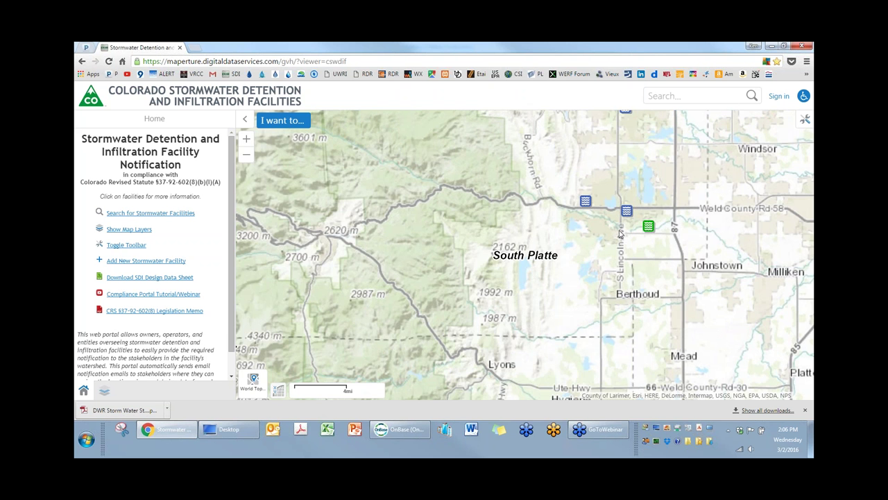
scroll(619, 233, up, 2)
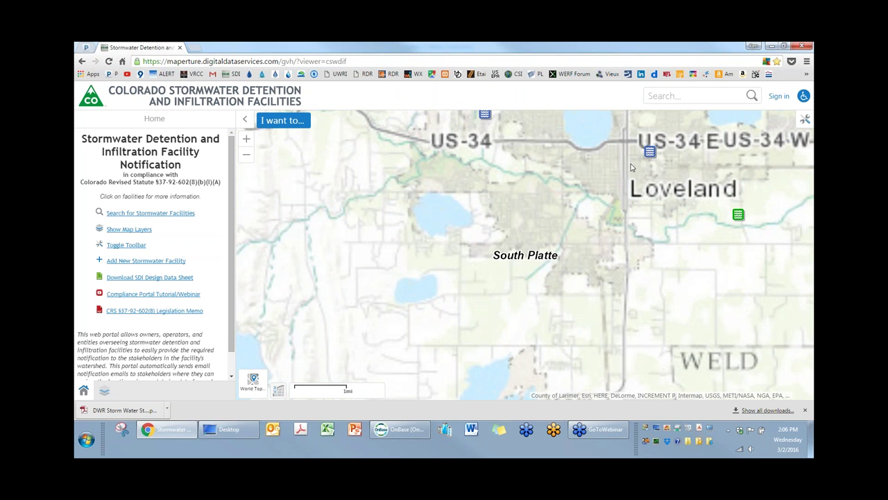
scroll(632, 167, down, 2)
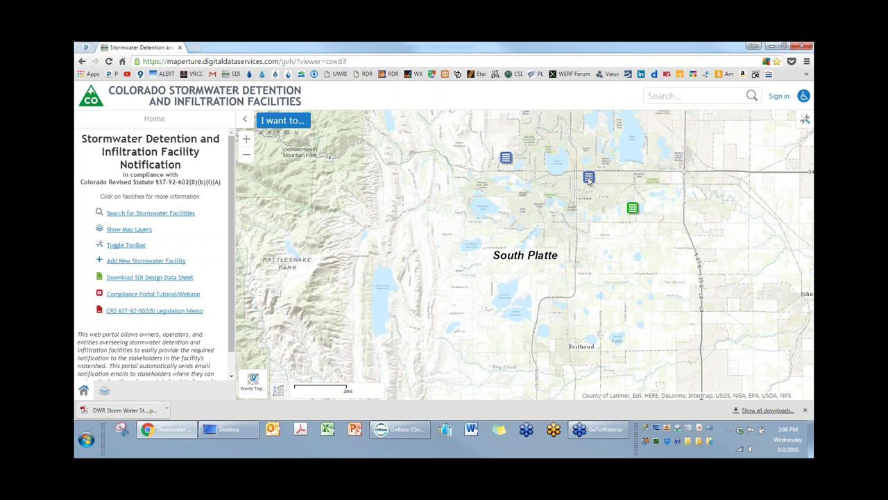
click(588, 179)
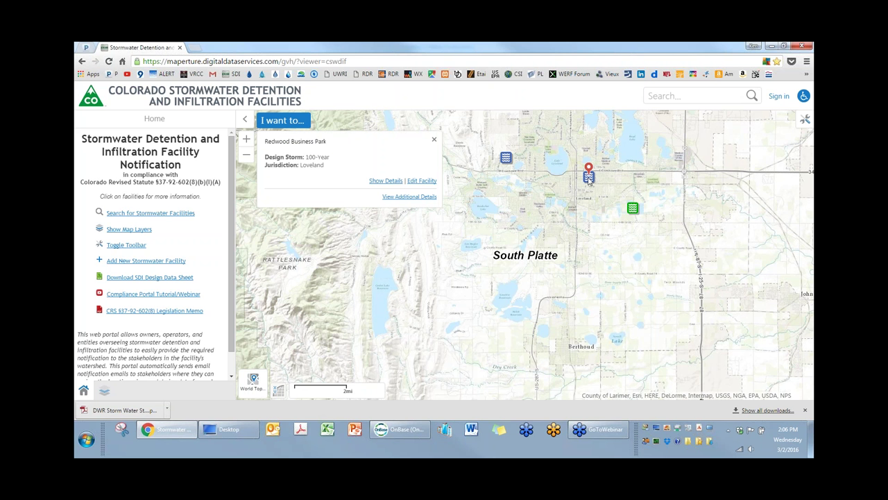
click(379, 181)
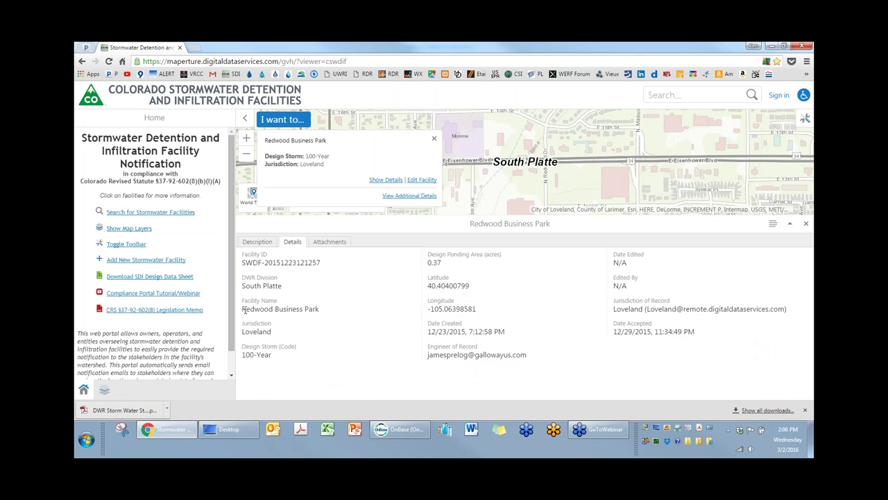
- Review the facility name and engineer of record in the Redwood Business Park details
drag(243, 309, 315, 305)
click(316, 303)
drag(528, 354, 471, 357)
click(551, 355)
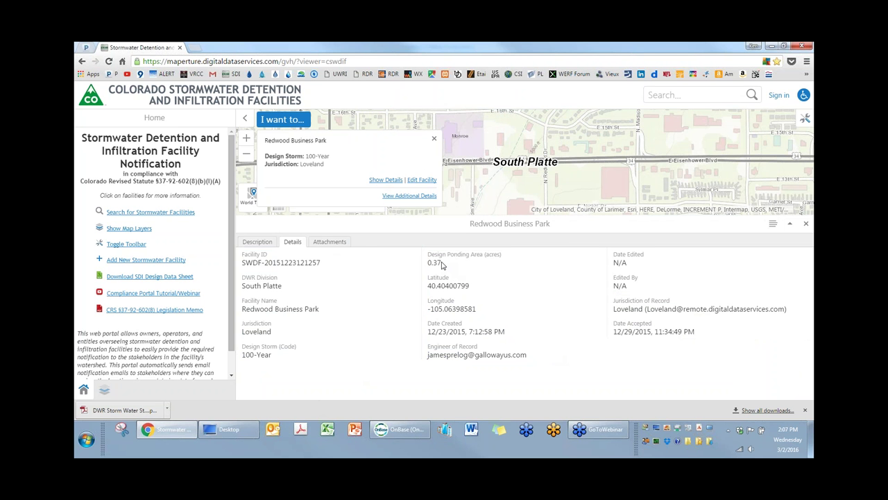
- Open the facility's attached UDFCD_SO-1.pdf and examine the drain times for 97% of inflow volume in the routed hydrograph results
click(327, 243)
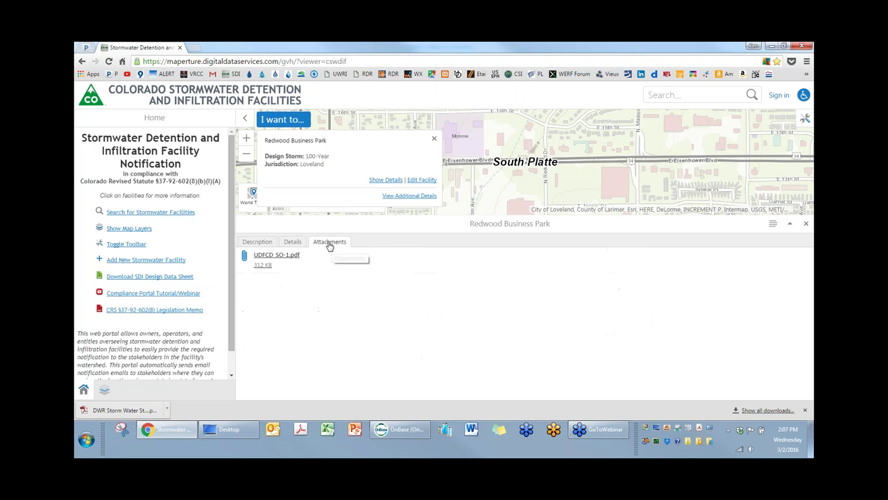
click(264, 259)
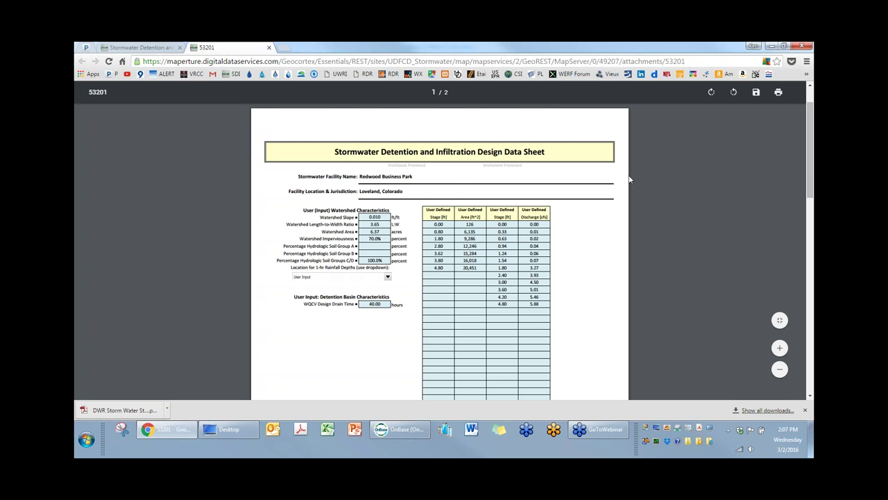
scroll(611, 216, down, 2)
scroll(624, 202, down, 3)
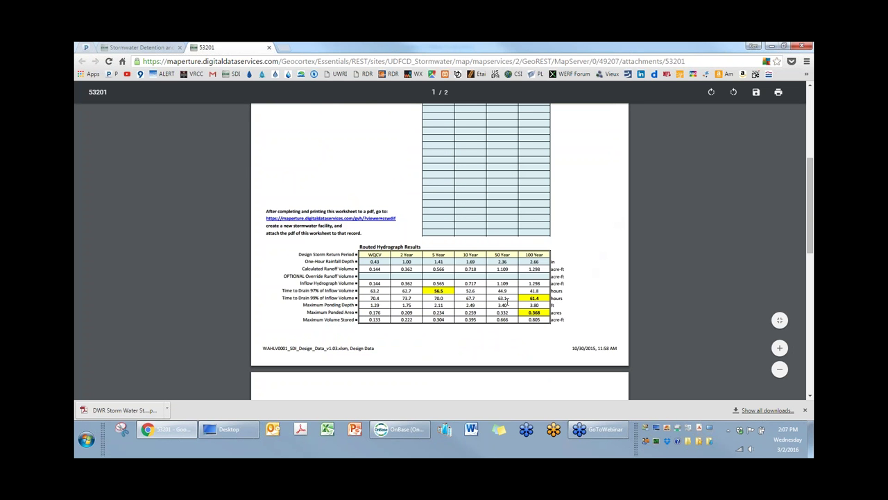
drag(280, 292, 540, 290)
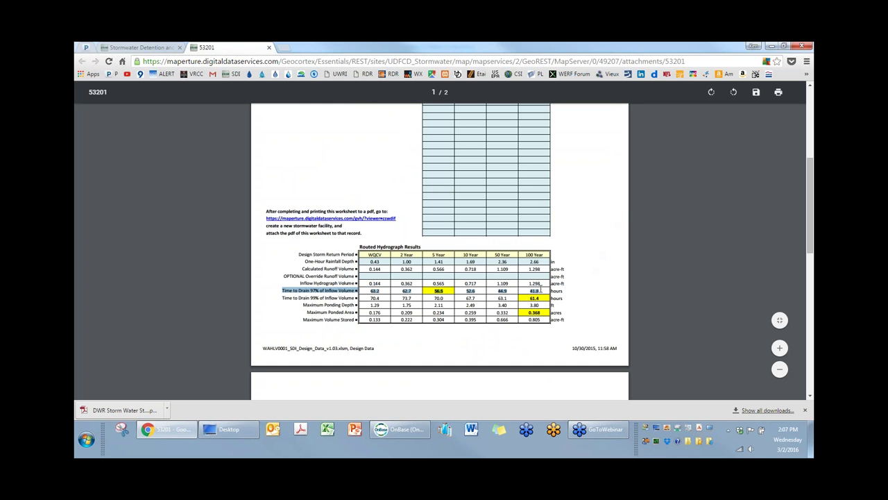
click(444, 294)
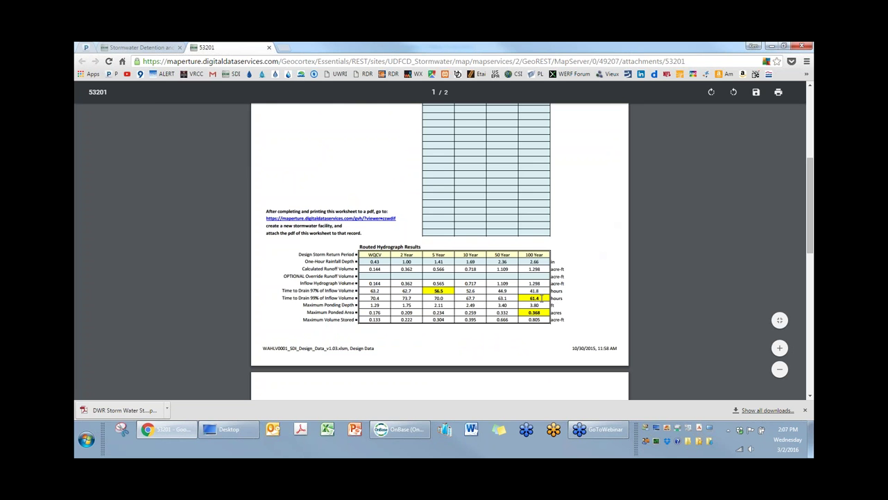
- Return to the map page, recheck the Redwood Business Park details, and close them together with the facility's summary
click(130, 49)
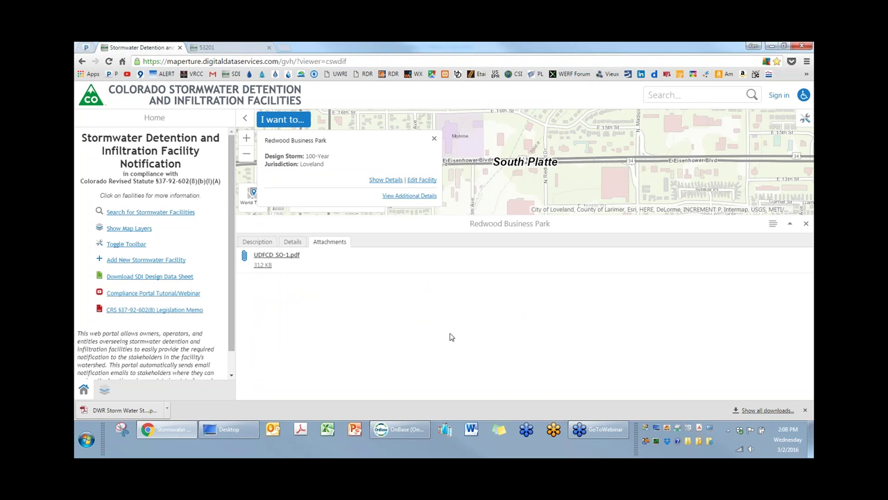
click(292, 242)
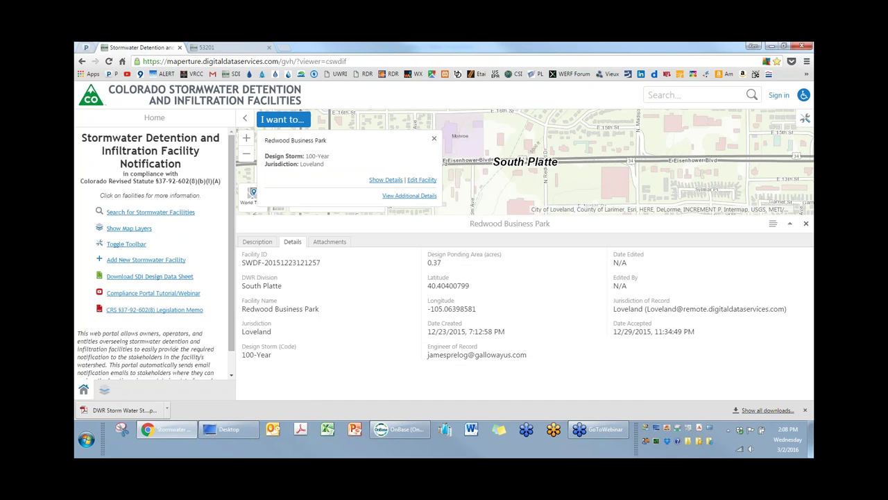
click(806, 225)
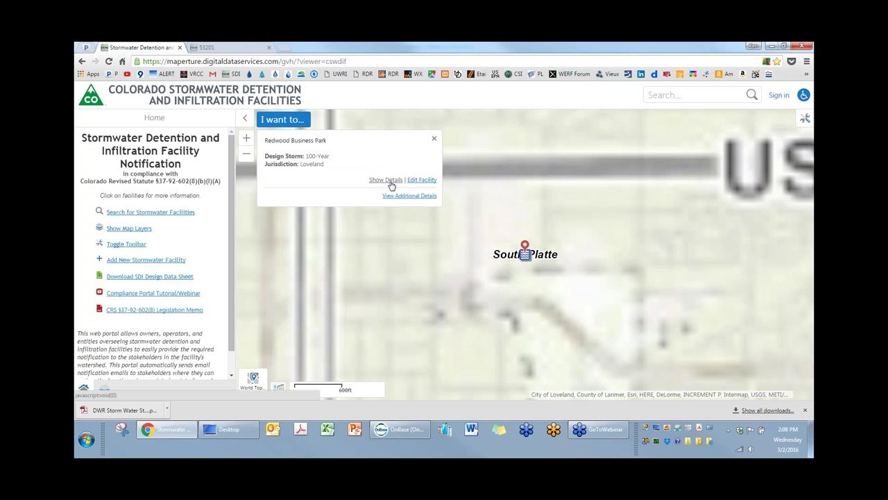
click(434, 138)
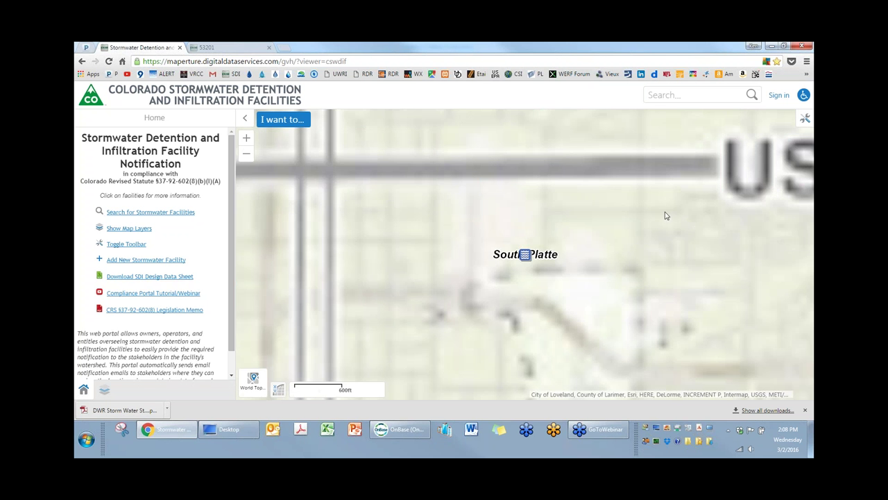
- Locate the town of Crook along the South Platte River, northeast of Sterling, on the map
scroll(669, 207, down, 4)
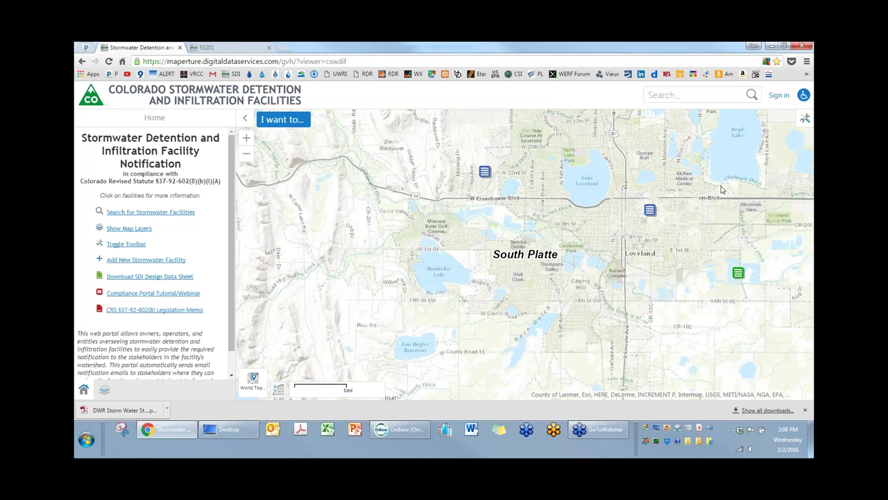
scroll(722, 189, up, 1)
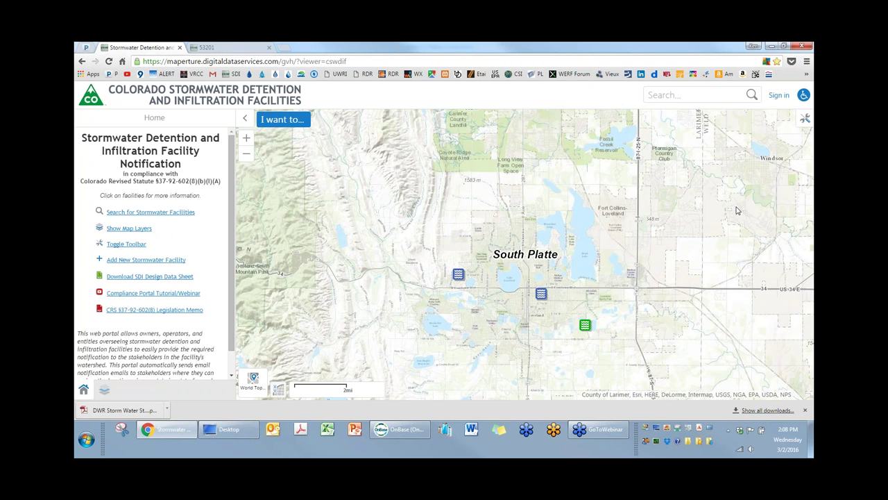
drag(698, 219, 528, 244)
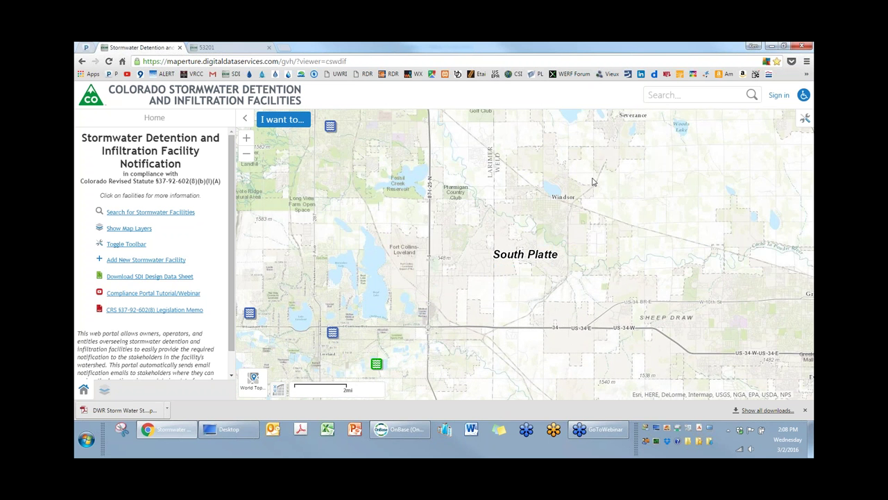
drag(618, 160, 526, 331)
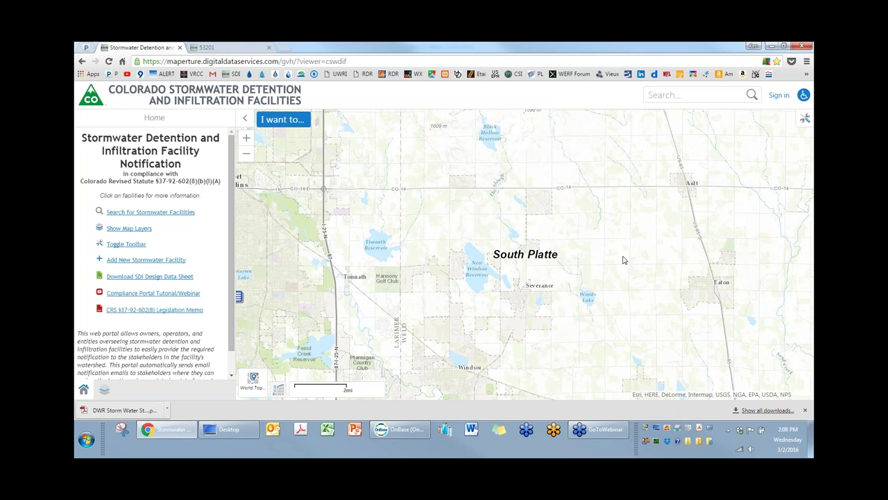
scroll(633, 249, down, 2)
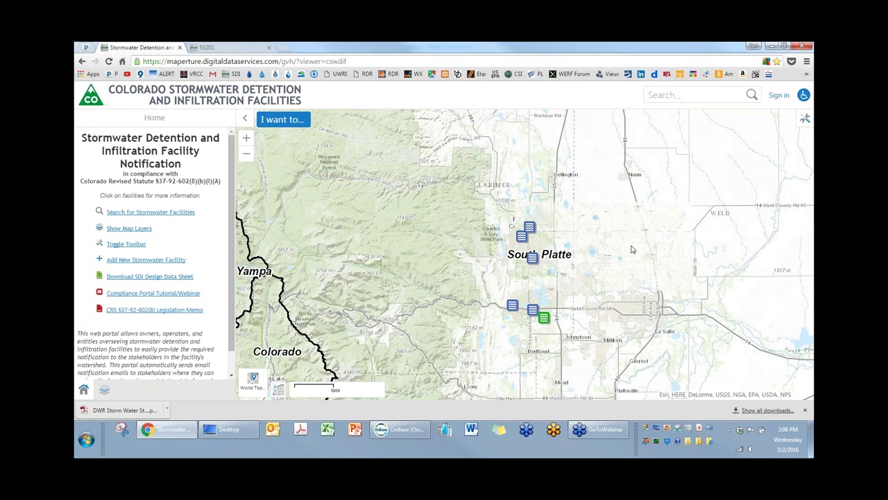
scroll(633, 249, down, 2)
drag(811, 201, 580, 230)
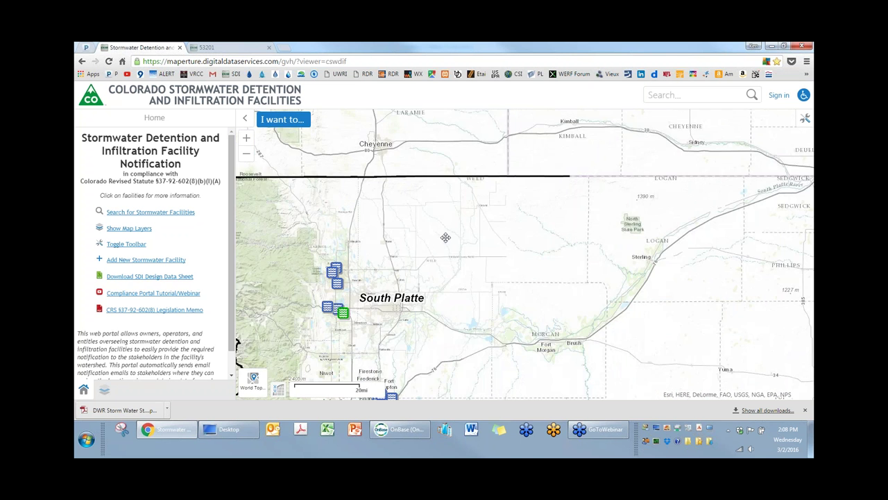
scroll(651, 224, up, 2)
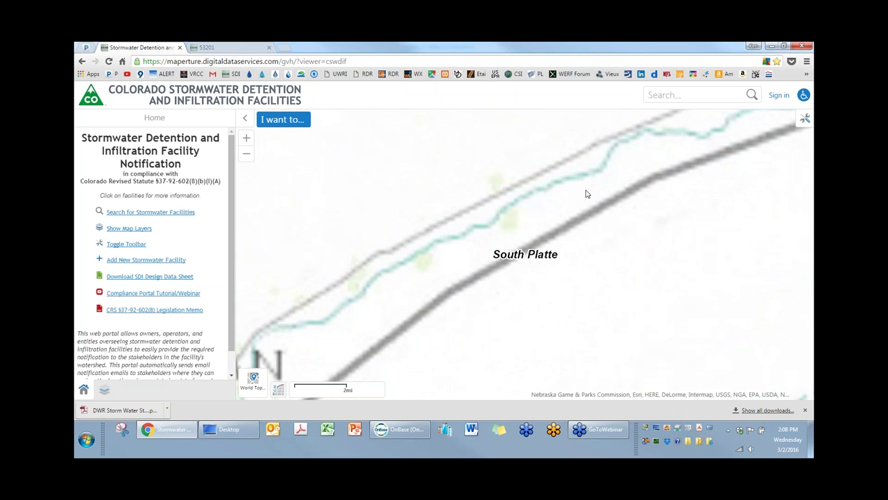
drag(587, 195, 544, 260)
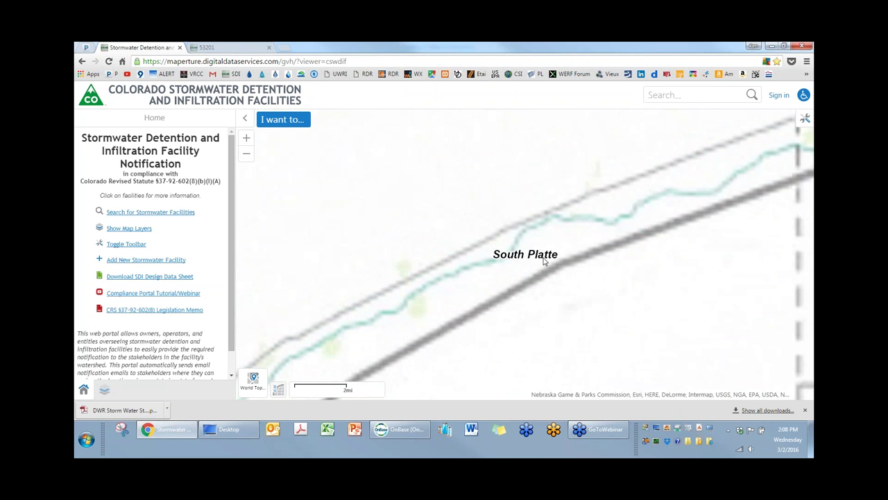
scroll(544, 260, up, 1)
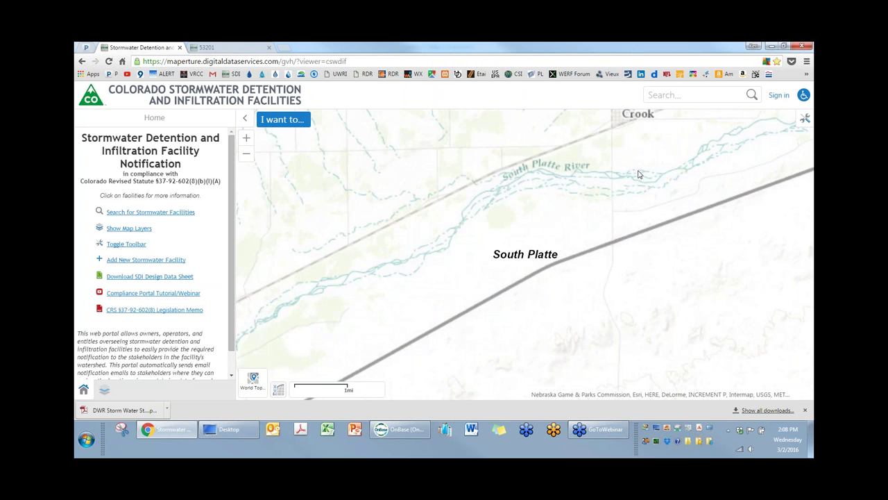
drag(565, 208, 540, 338)
scroll(531, 299, up, 3)
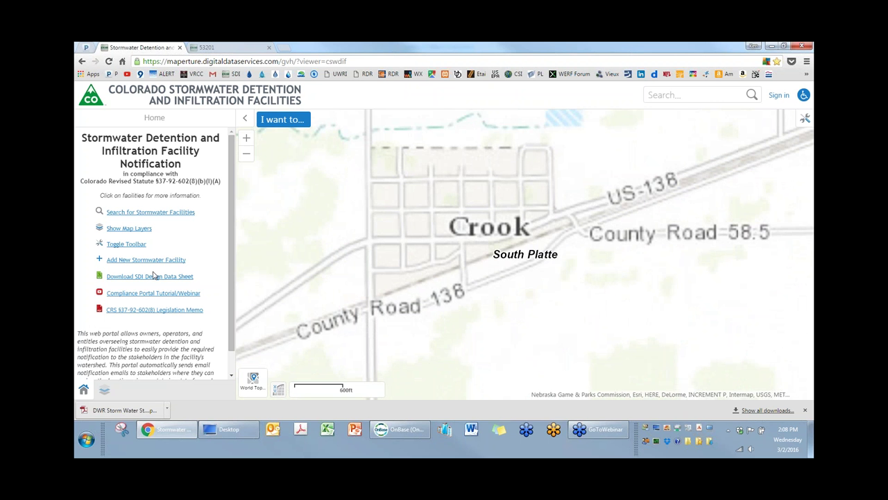
- Switch the basemap to World Imagery and get a close view of the empty lot in Crook
mouse_move(260, 383)
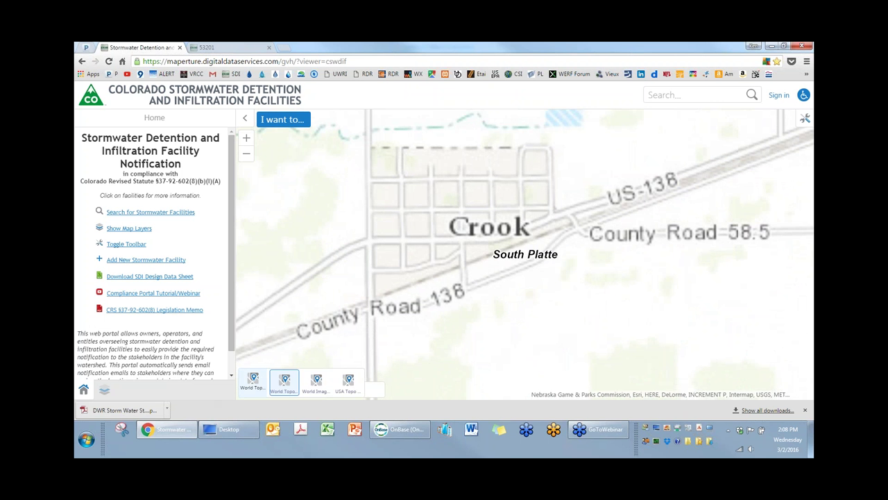
click(315, 386)
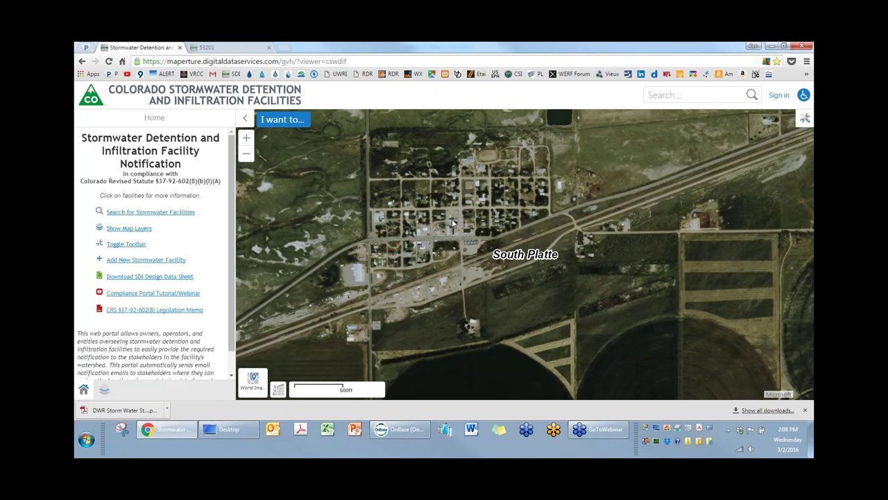
scroll(451, 220, up, 3)
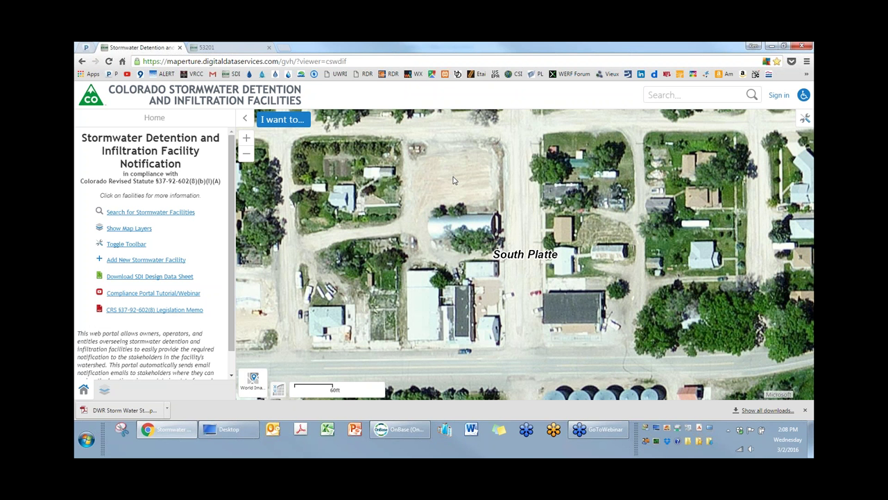
- Start adding a new stormwater facility and download the SWI Design Data Sheet
click(133, 261)
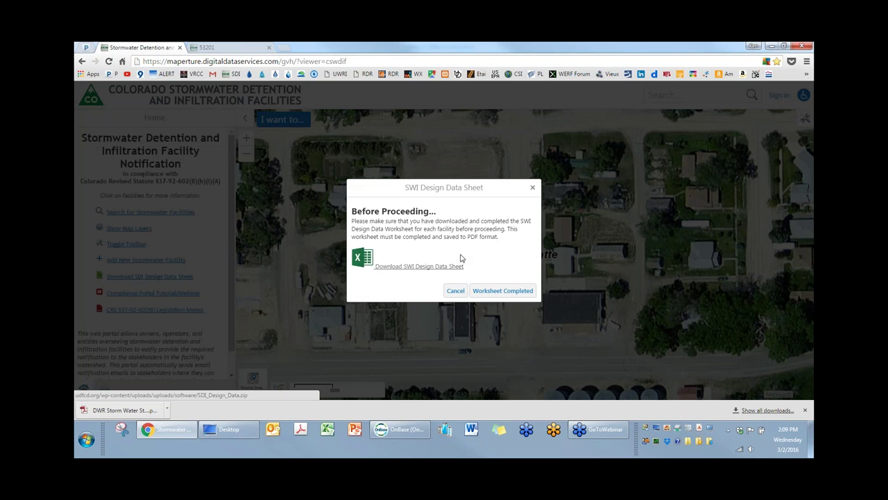
click(426, 271)
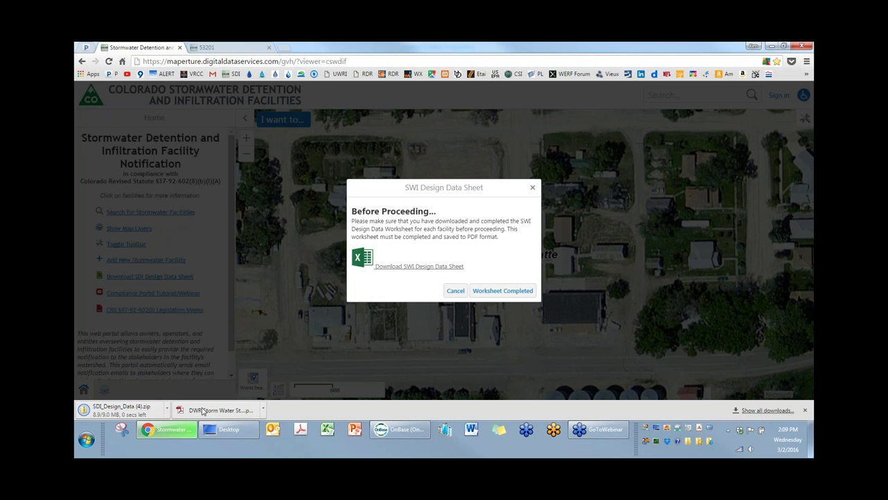
- Open the Crook Pond 1 data workbook and review its watershed characteristics and its stage, area and discharge columns
click(241, 431)
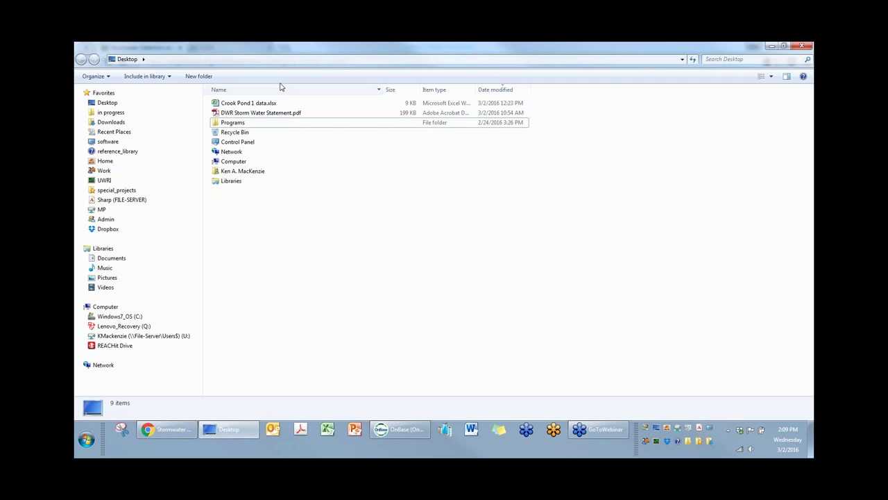
double_click(257, 104)
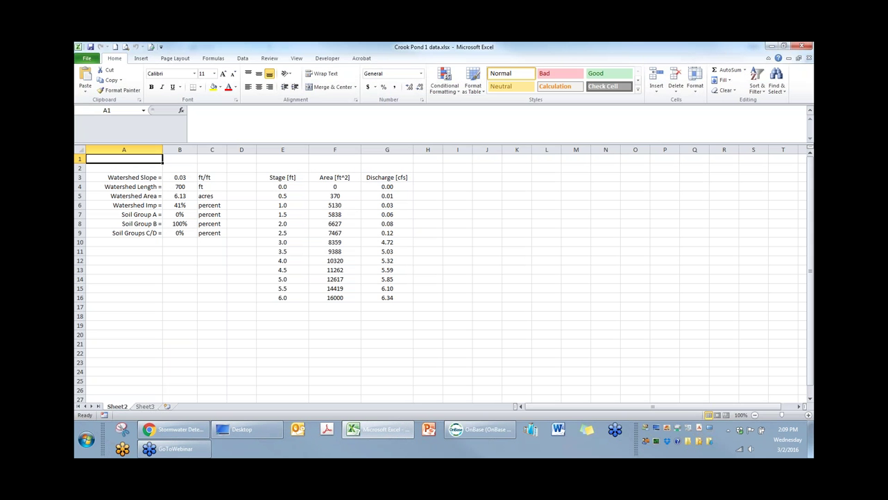
click(182, 177)
click(149, 178)
click(152, 187)
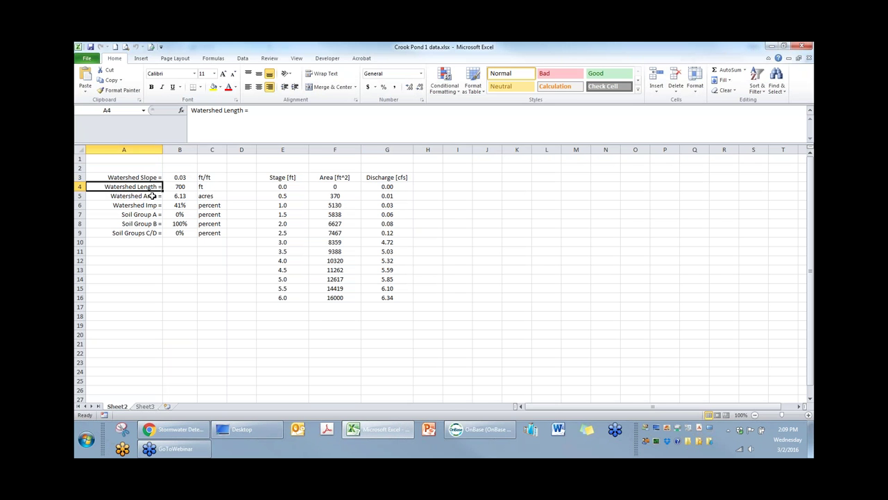
click(151, 196)
click(153, 206)
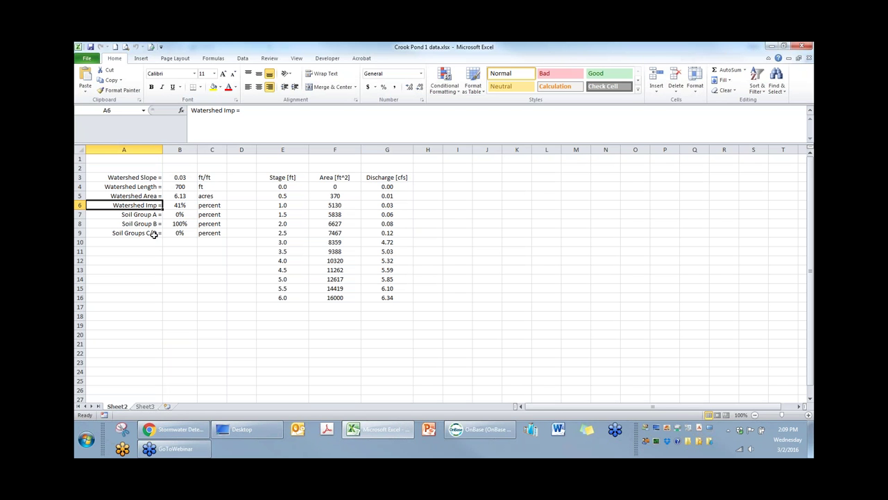
click(283, 178)
click(334, 179)
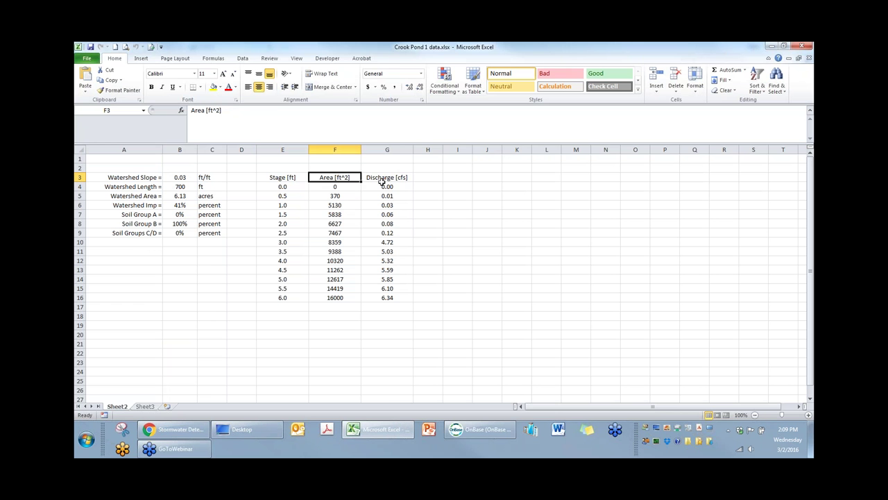
click(386, 179)
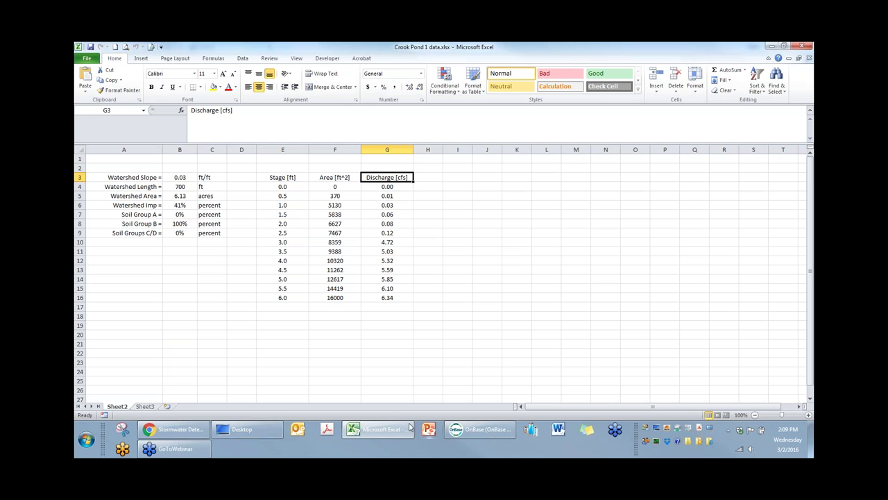
- Open the SDI_Design_Data_v1.04 workbook from the downloaded zip, enable its content and dismiss the version notice
click(173, 429)
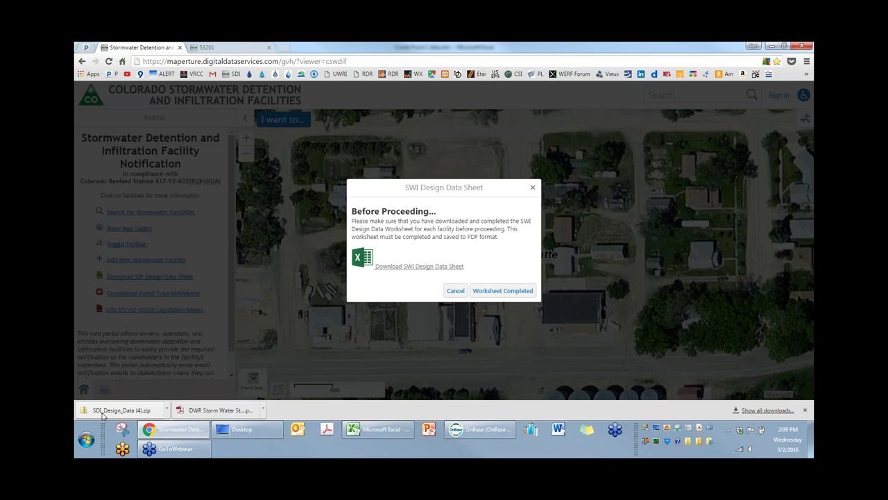
click(102, 413)
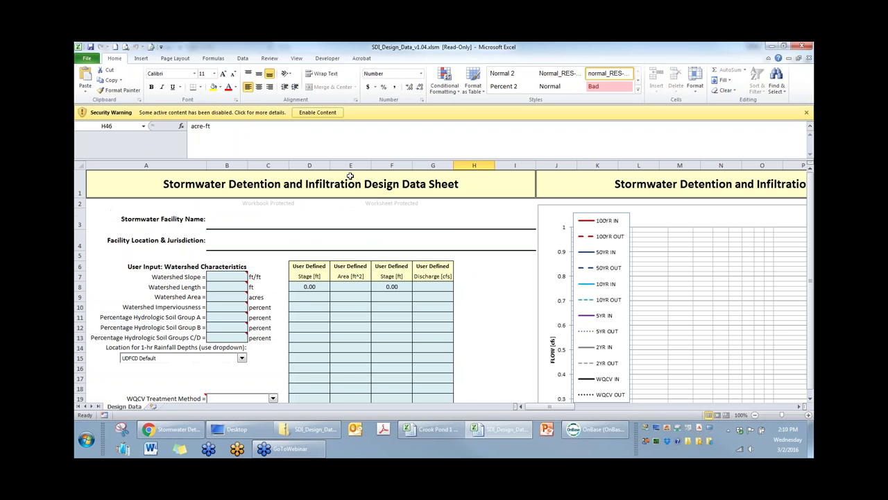
click(317, 112)
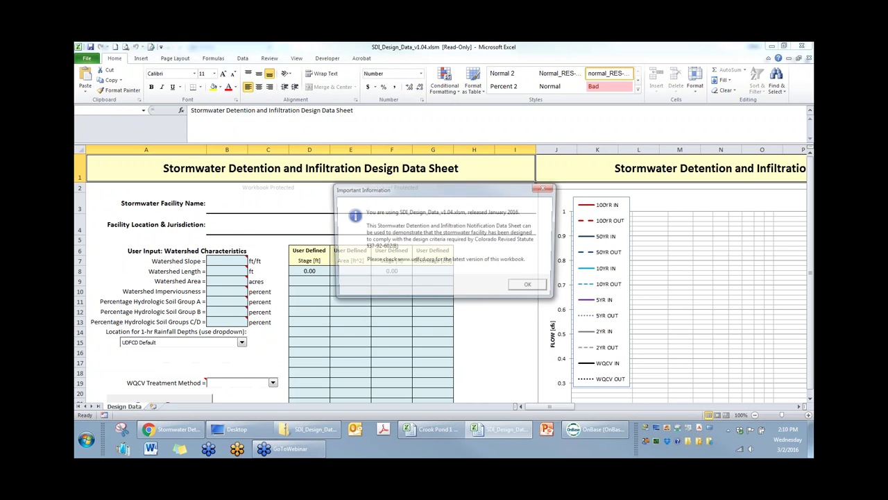
click(532, 289)
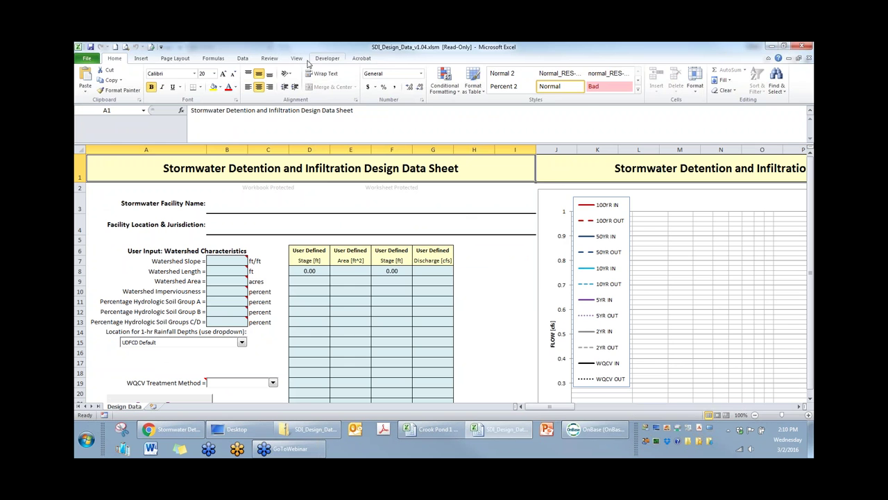
- Arrange the design data sheet and the Crook Pond 1 data workbook vertically, side by side
click(296, 59)
click(372, 82)
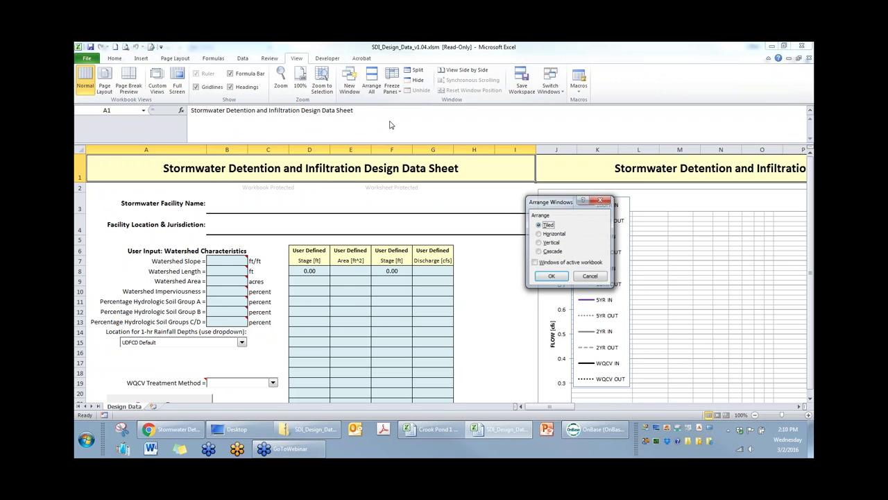
click(540, 243)
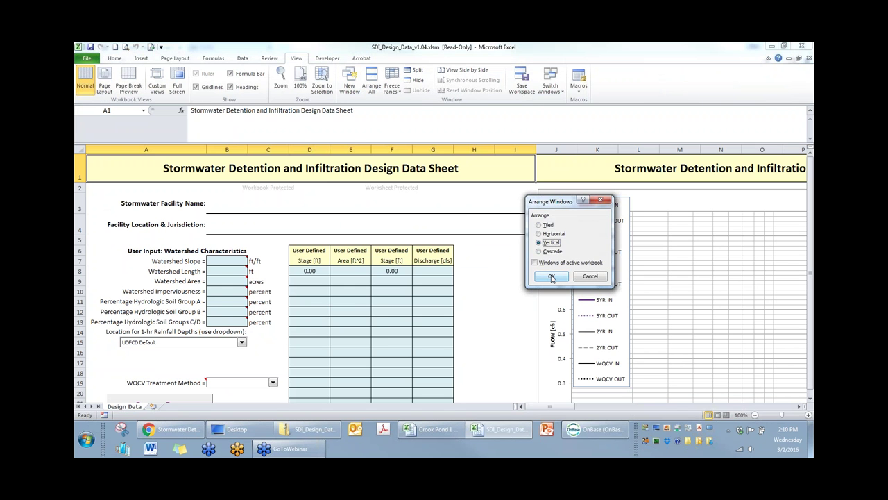
click(552, 277)
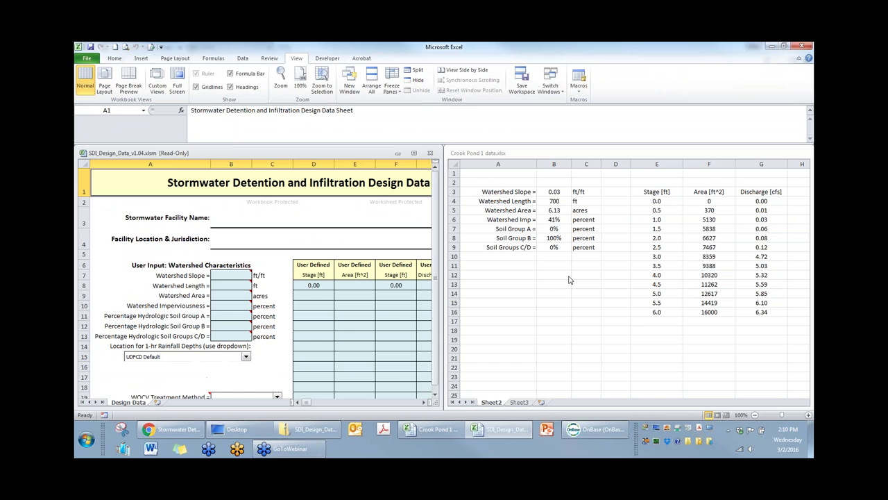
- Copy the watershed values B3:B9 from the Crook Pond 1 data and paste them as values into the sheet's watershed characteristics
click(558, 205)
drag(555, 191, 553, 247)
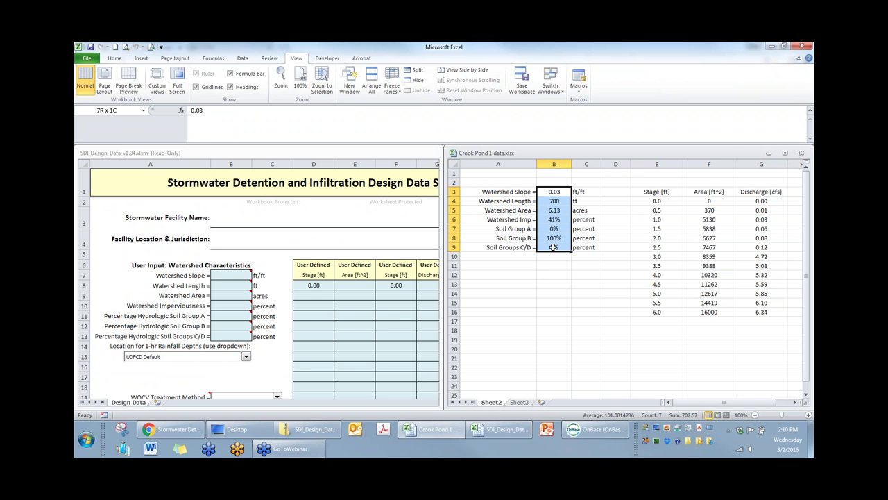
right_click(553, 221)
click(588, 238)
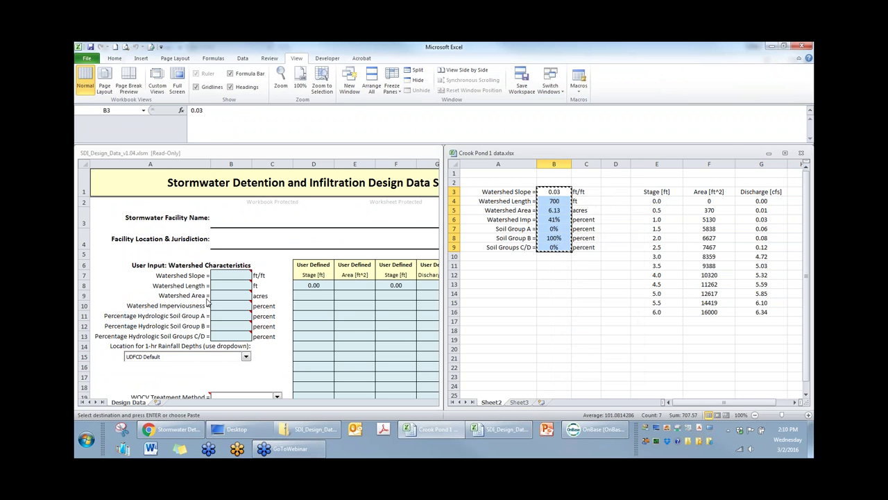
right_click(221, 277)
click(254, 148)
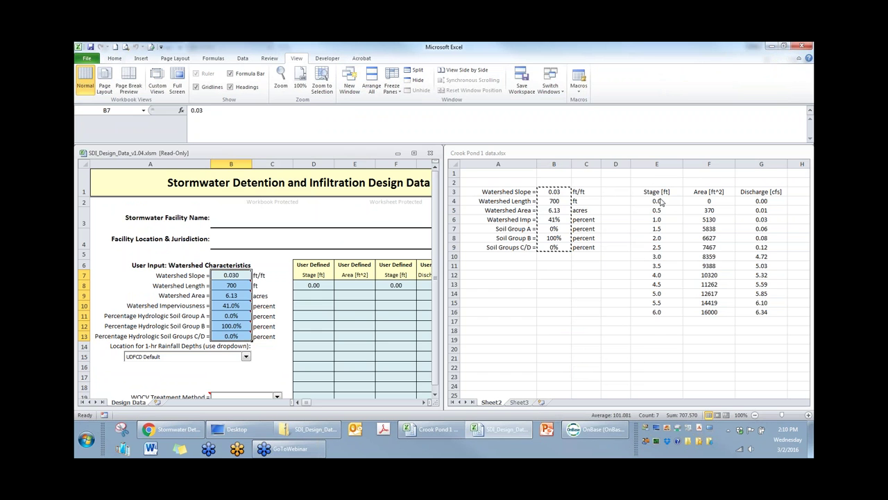
- Insert a copy of the Stage column before the Discharge column in the Crook Pond 1 data
click(656, 164)
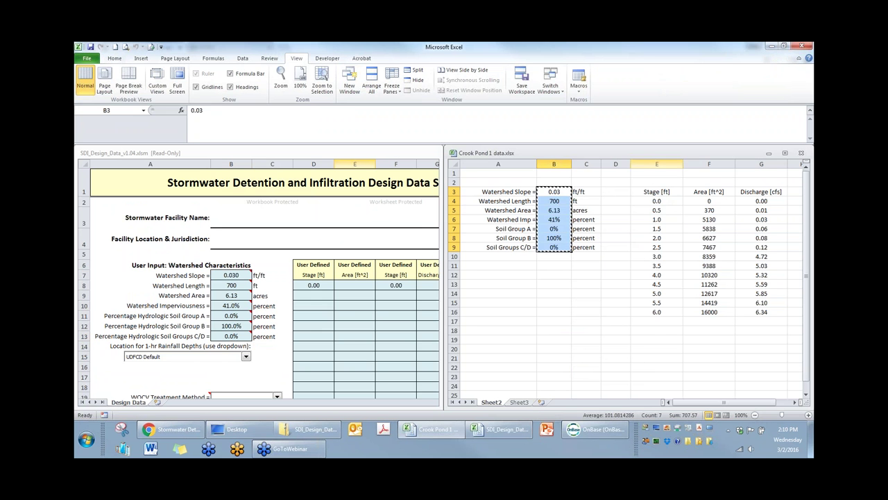
right_click(657, 164)
click(673, 181)
right_click(755, 164)
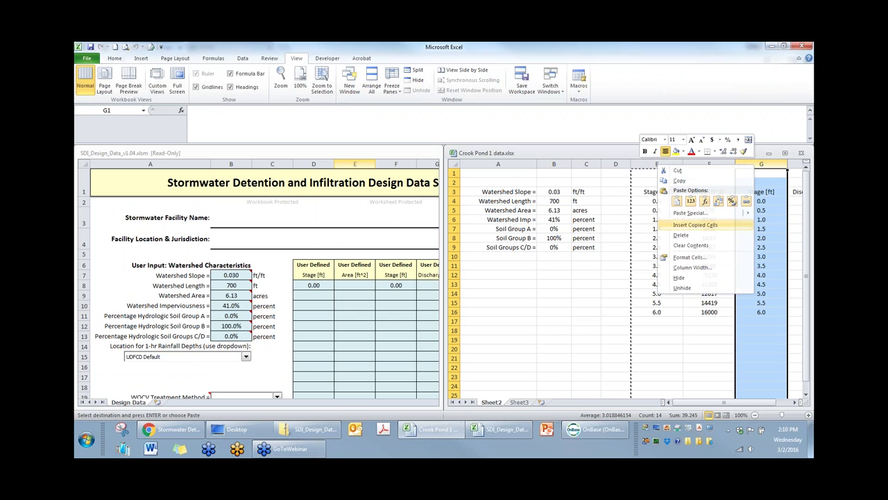
click(694, 224)
- Copy the stage, area, stage and discharge rows and paste them as values into the design sheet's user-defined table from D8
click(656, 191)
drag(657, 200, 794, 310)
key(ctrl+c)
right_click(689, 242)
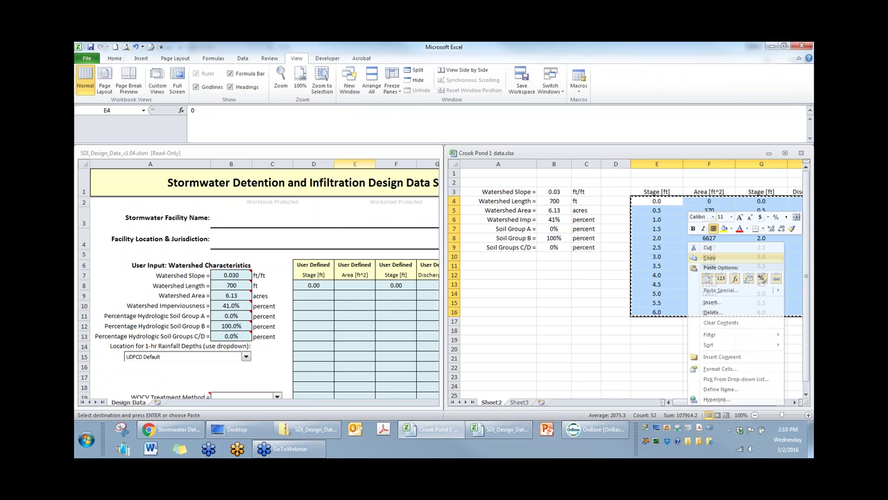
click(710, 257)
right_click(309, 285)
click(340, 172)
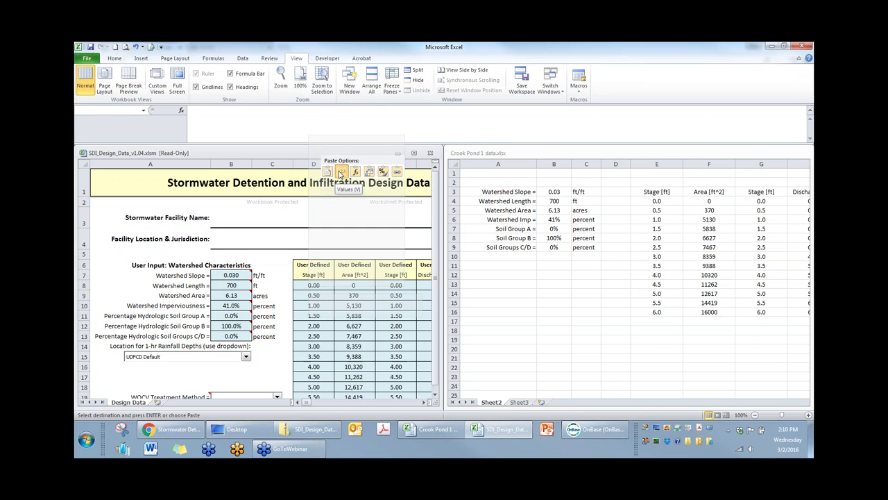
click(341, 172)
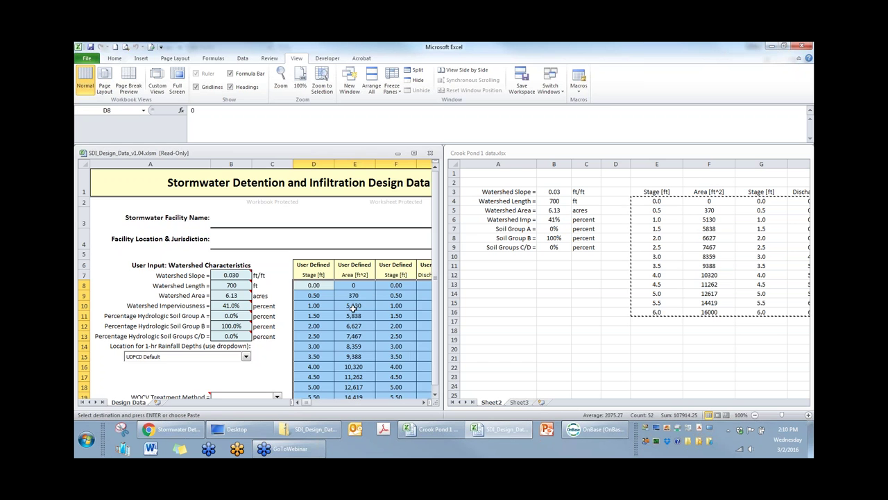
- Choose UDFCD Default for the 1-hr rainfall depths and Extended Detention as the WQCV treatment method, and process the data
scroll(354, 306, down, 1)
scroll(347, 310, down, 1)
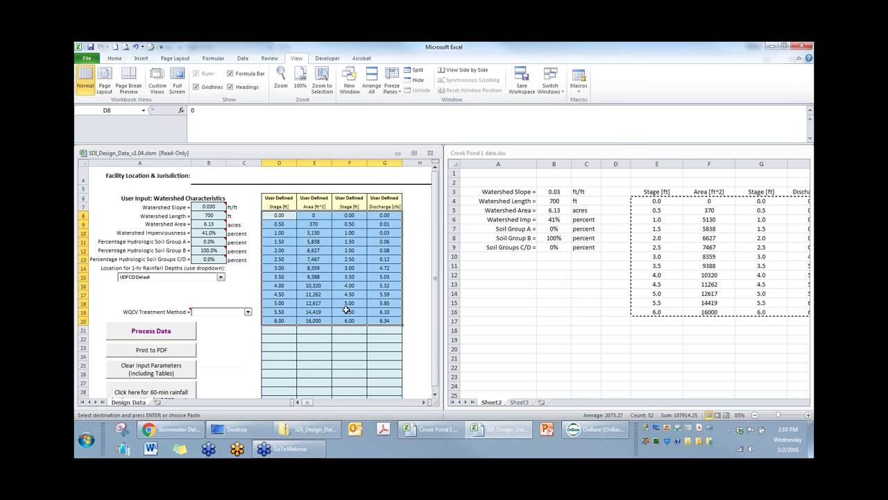
click(221, 277)
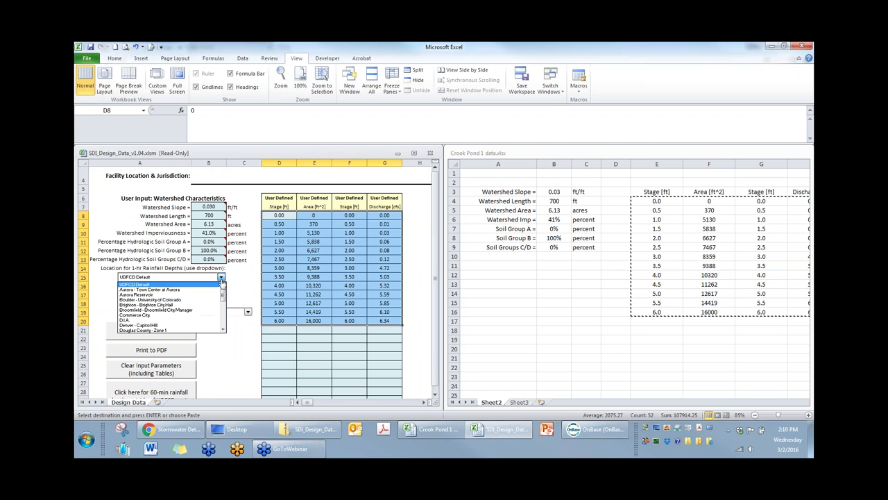
click(145, 287)
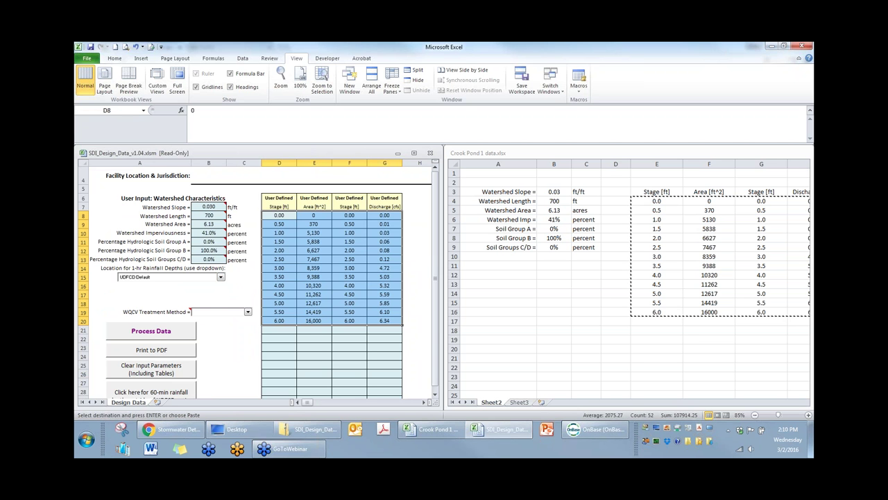
click(247, 313)
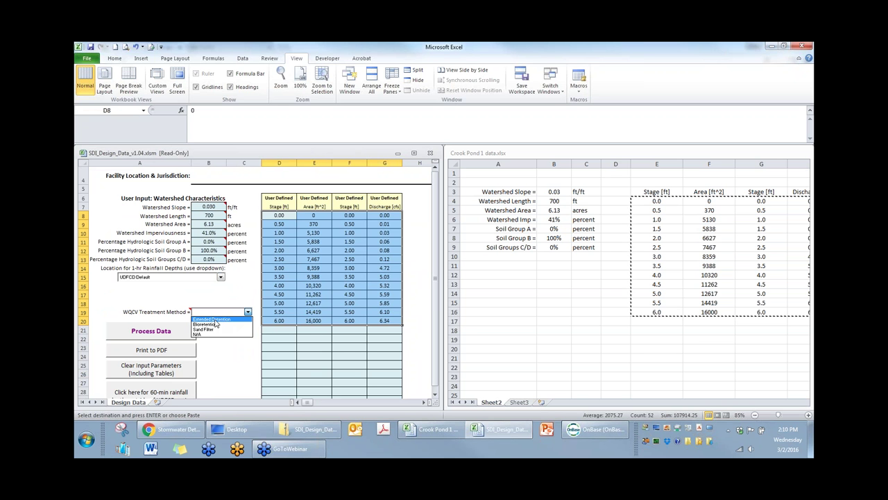
click(215, 319)
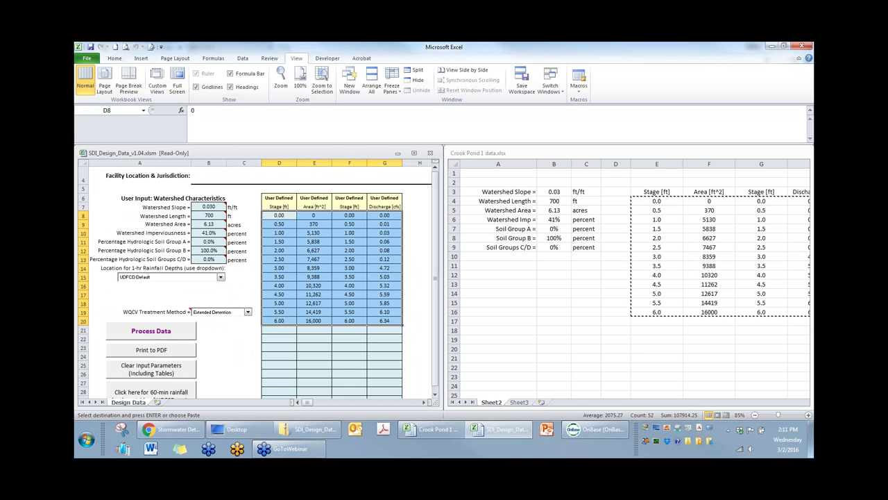
click(170, 333)
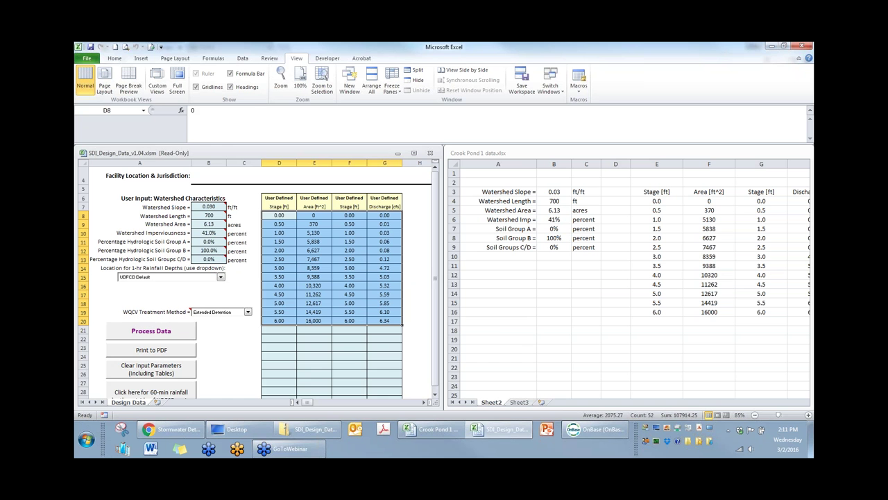
- Maximize the design data sheet and examine the inflow/outflow hydrographs, the ponding depth chart and the highlighted drain times in the routed results
click(414, 153)
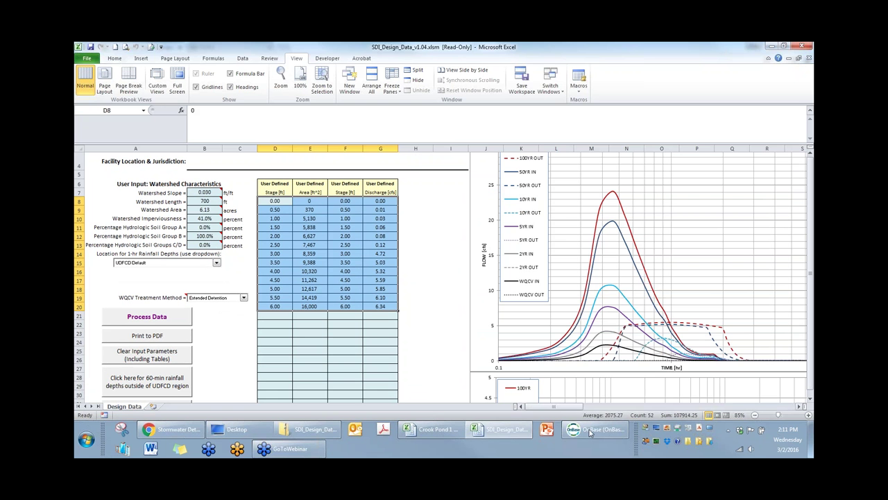
drag(573, 409, 587, 410)
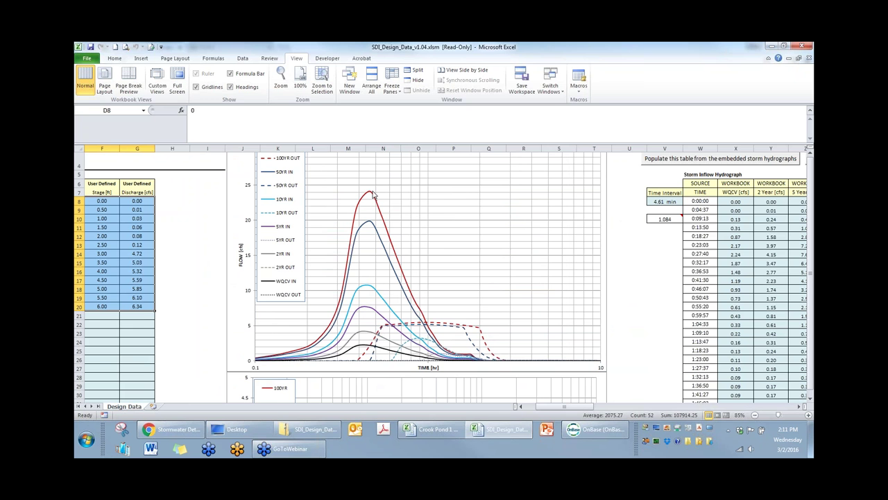
mouse_move(370, 196)
scroll(460, 348, down, 5)
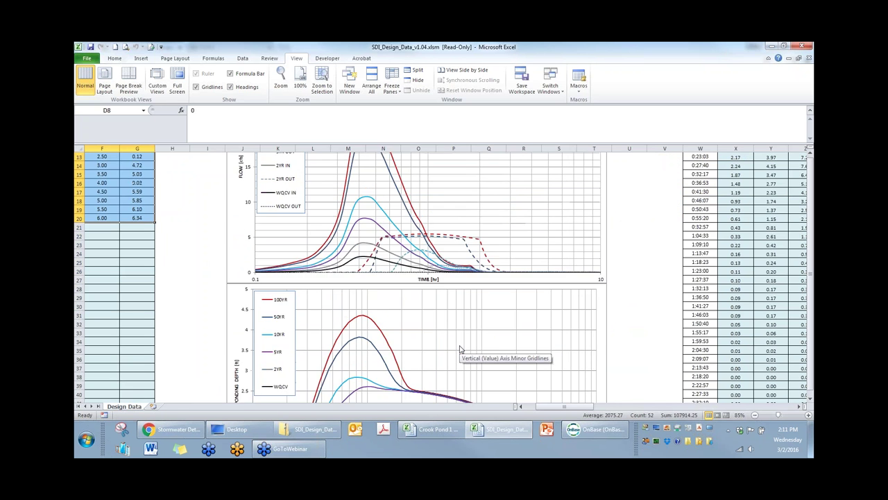
scroll(460, 349, down, 3)
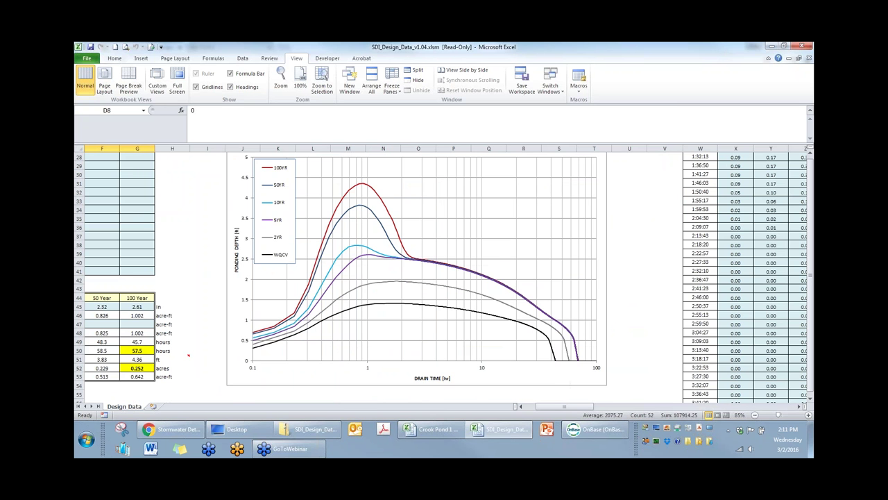
scroll(523, 350, down, 1)
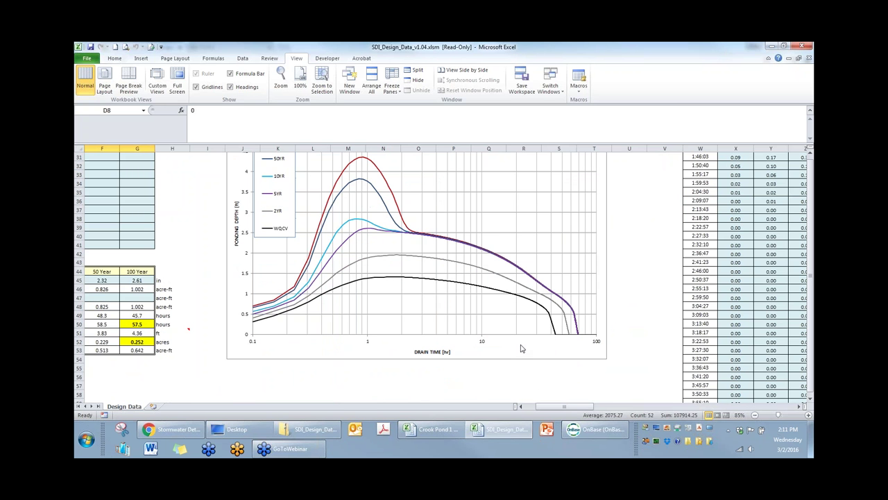
click(521, 407)
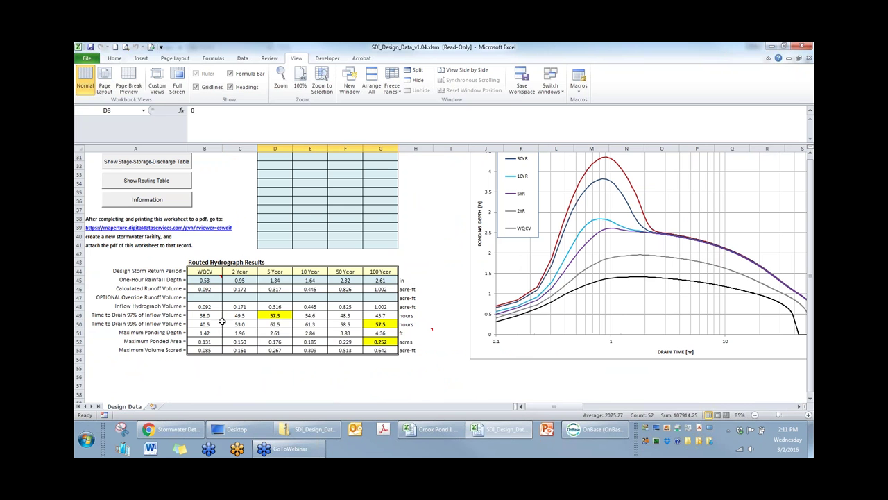
click(273, 314)
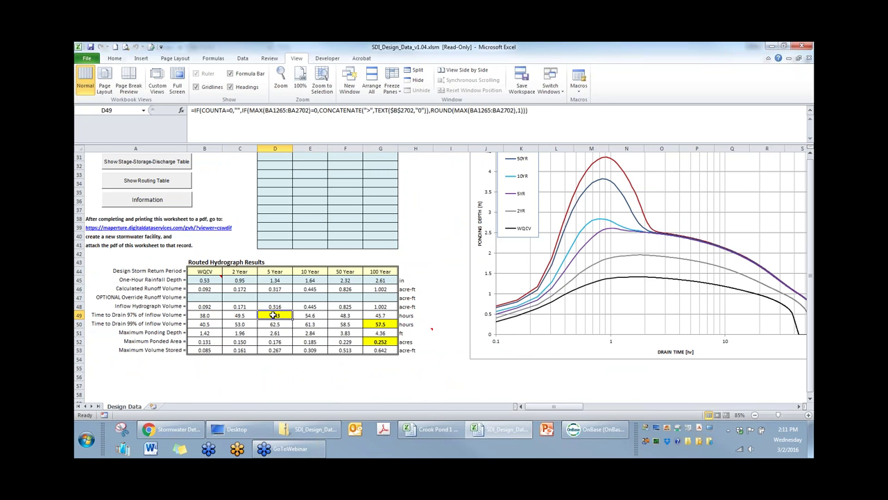
click(380, 324)
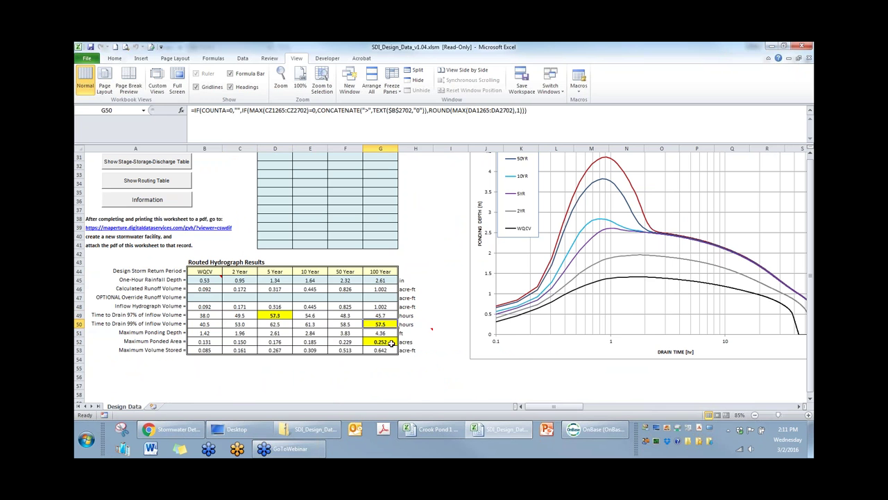
- Check the 100-year maximum ponded area in the routed hydrograph results
mouse_move(412, 331)
click(382, 341)
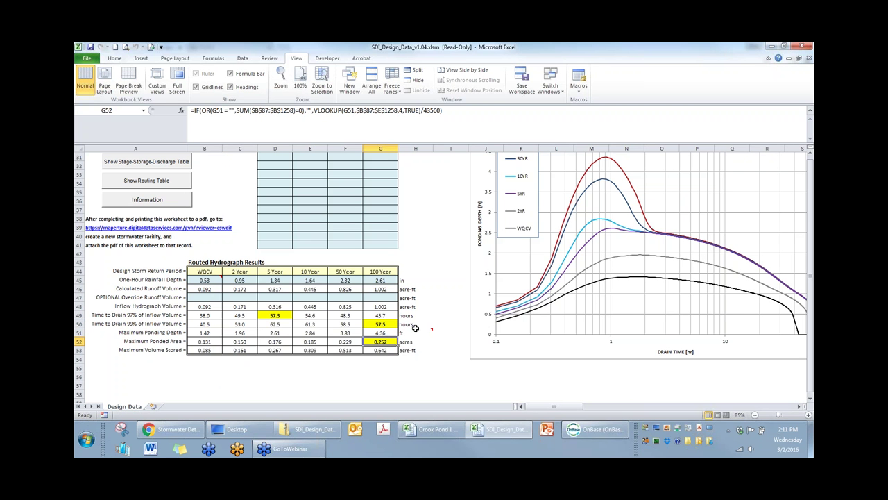
- Print the design data sheet to the Desktop as SDI_Design_Data_v1.04.xlsm.pdf and close the resulting PDF
key(Up)
key(Up)
key(Up)
key(Up)
key(Up)
key(Up)
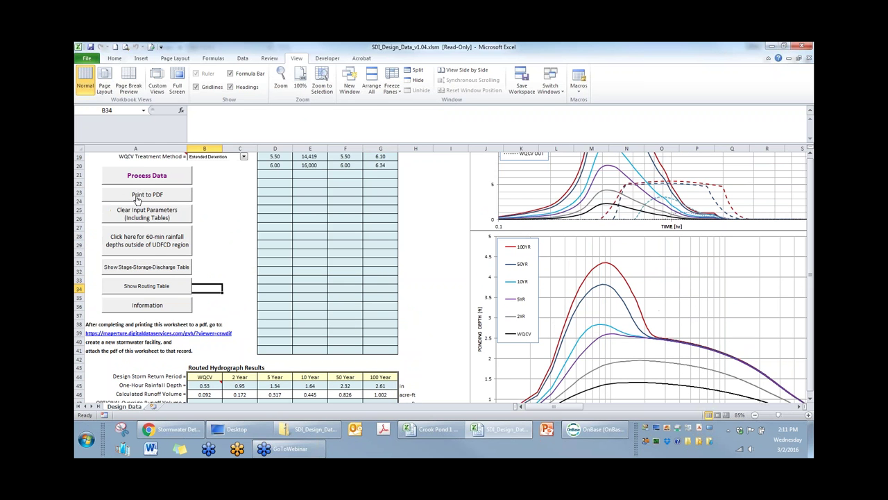
click(139, 195)
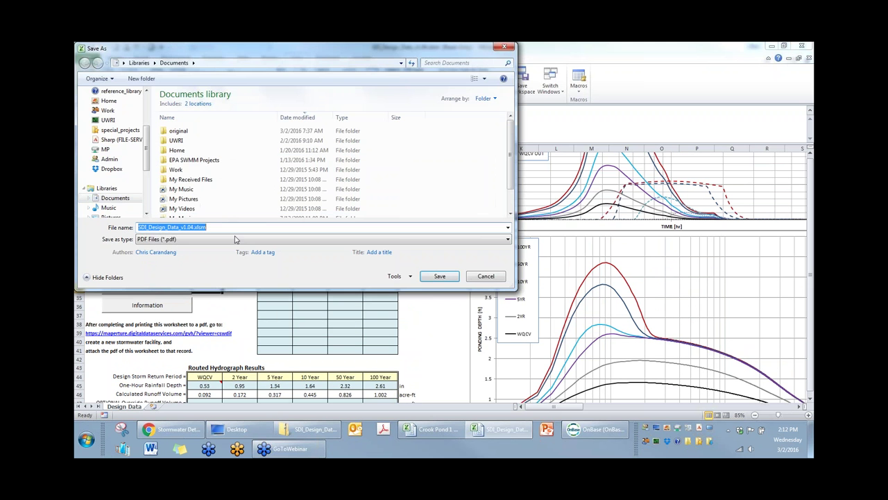
click(229, 242)
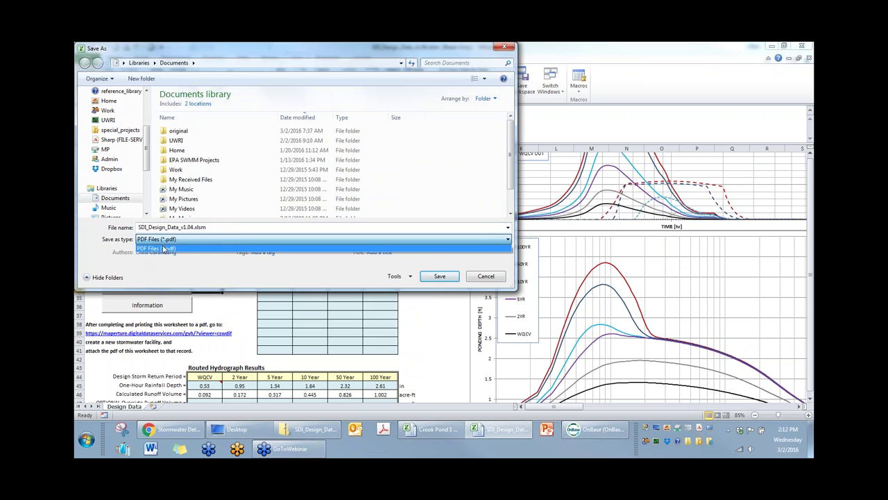
click(164, 251)
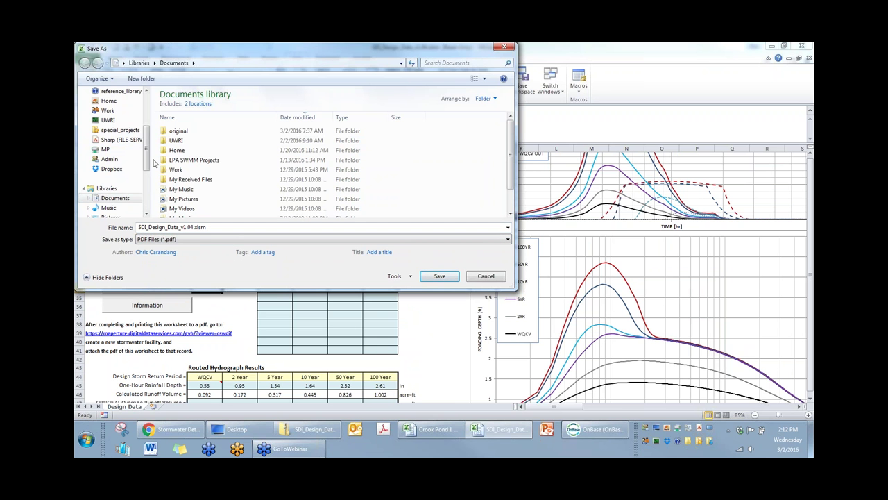
scroll(115, 152, up, 5)
click(111, 124)
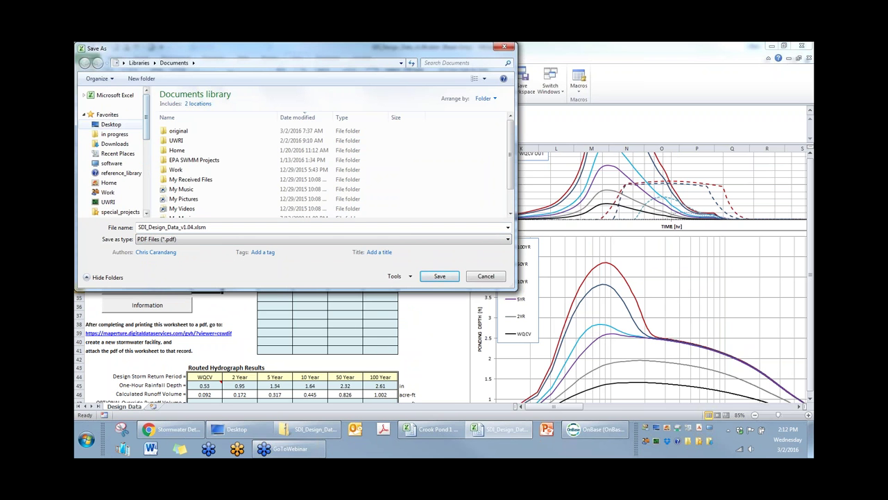
click(440, 276)
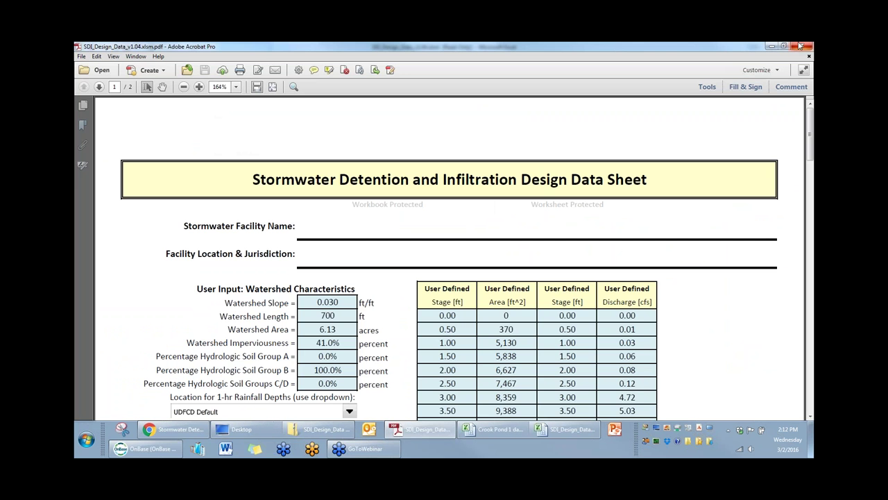
click(802, 46)
- Switch to the Chrome portal, confirm the worksheet is completed, proceed with Zoom to on Map and place the facility point on the bare dirt lot
click(193, 429)
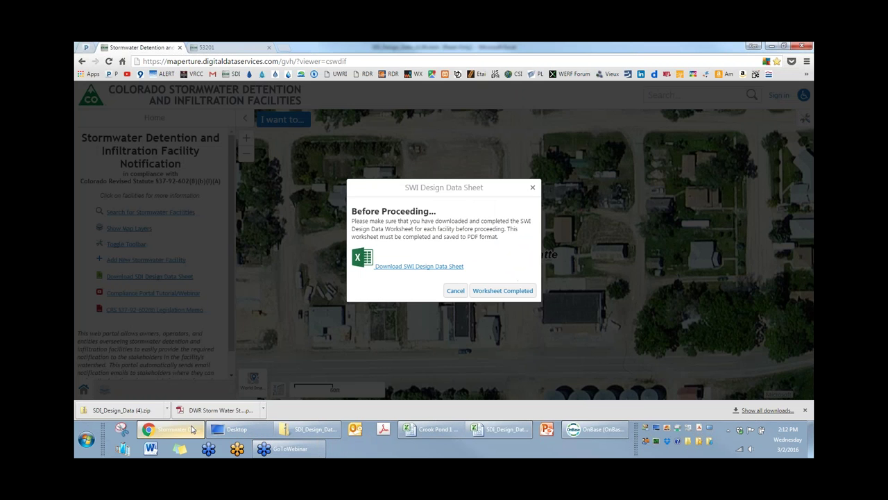
click(496, 292)
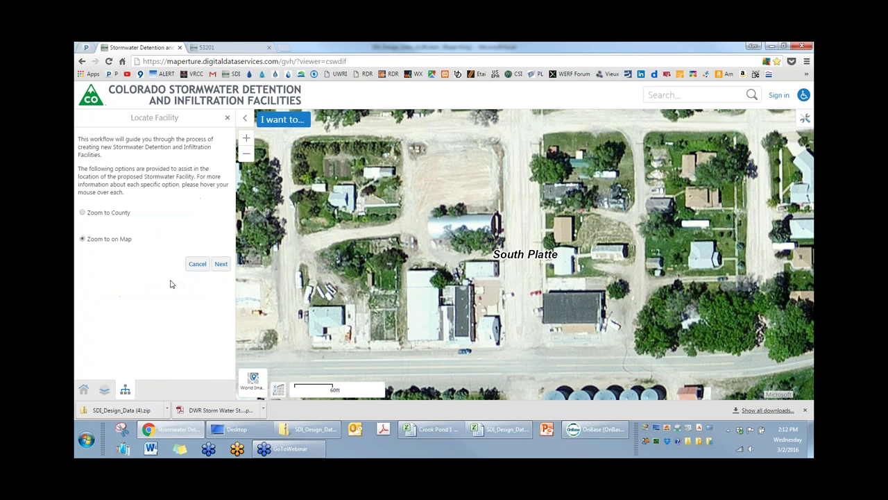
click(221, 265)
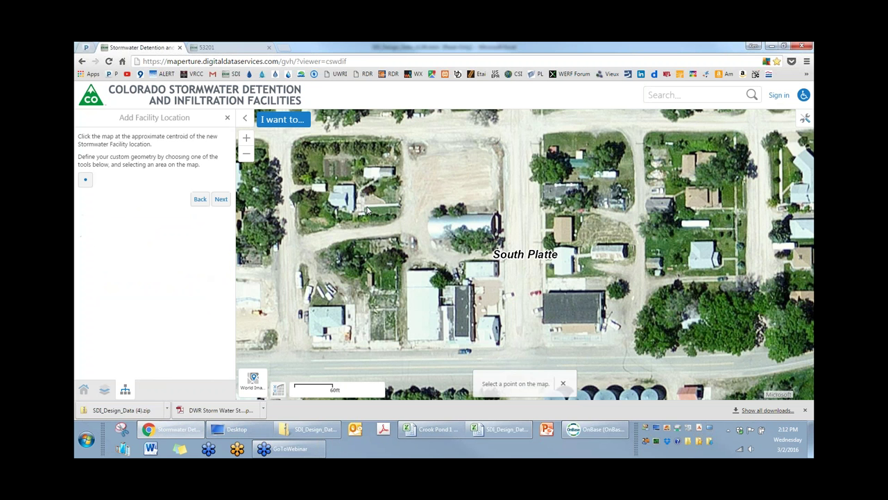
click(449, 177)
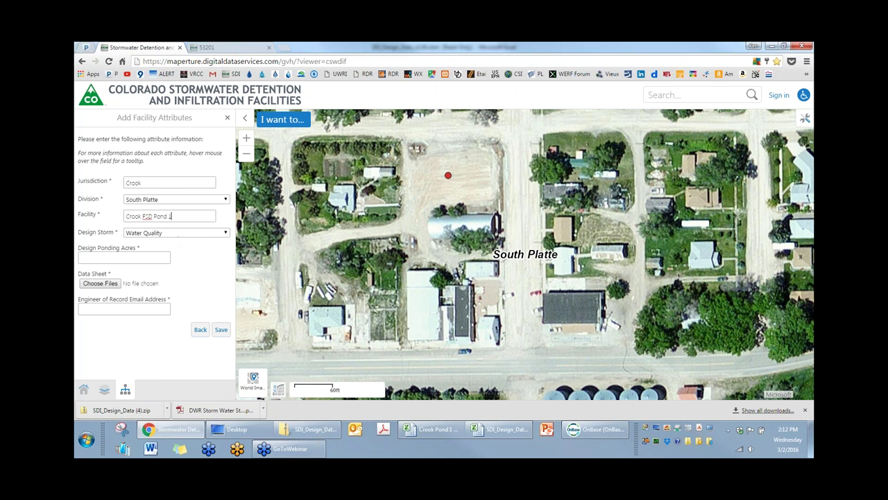
- Name the facility Crook FSD Pond 1, choose the 100-Year design storm, set 0.25 design ponding acres and attach SDI_Design_Data_v1.04.xlsm.pdf
click(177, 232)
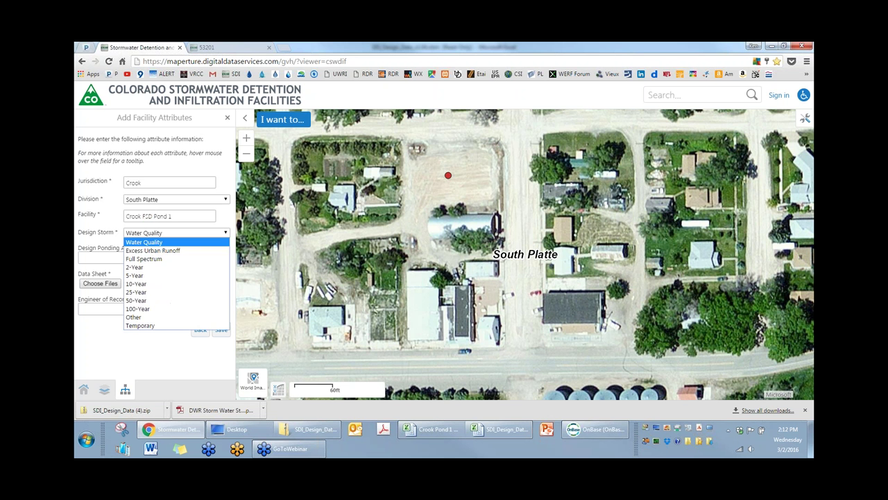
click(147, 314)
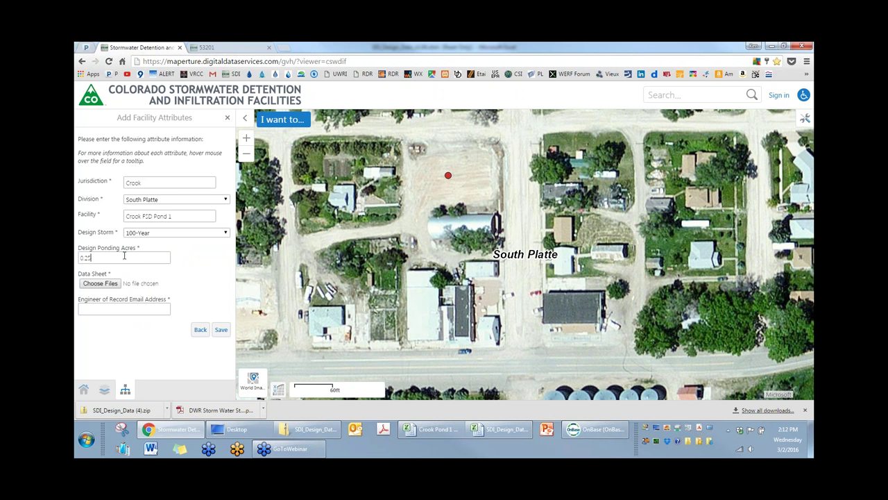
click(101, 286)
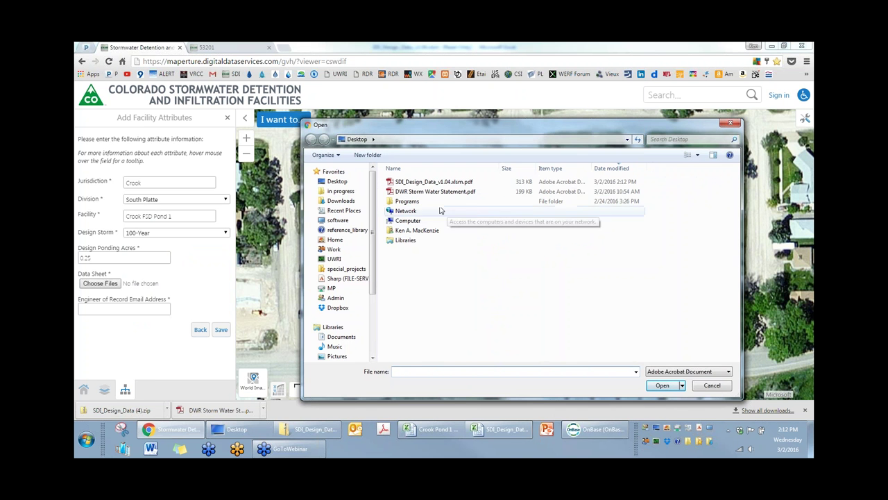
double_click(426, 183)
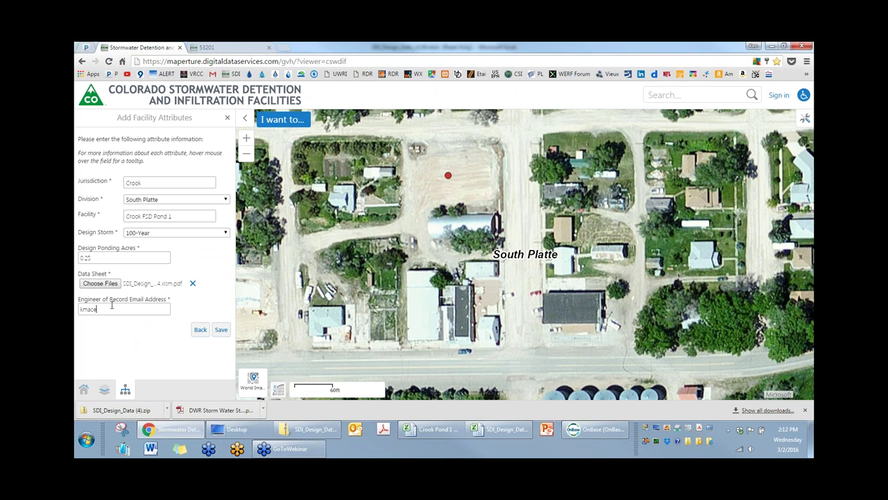
- Enter the engineer of record's email address, save the new stormwater facility and acknowledge its creation
text(@c)
click(222, 329)
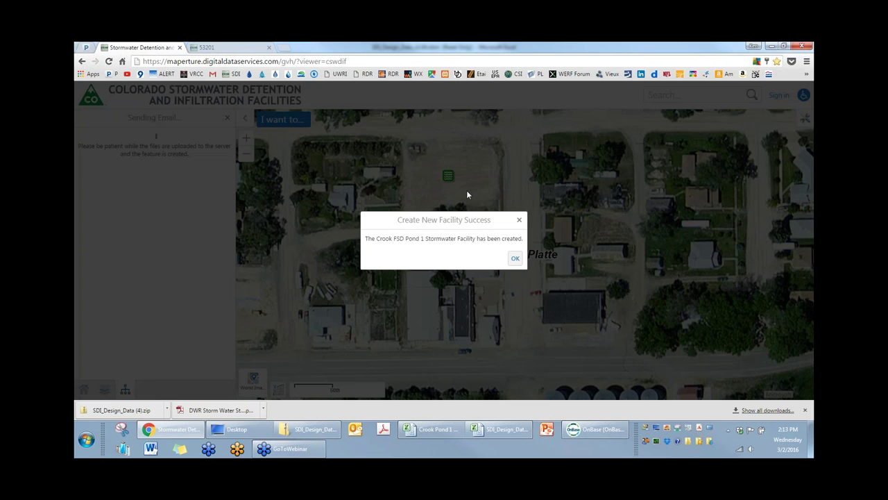
click(515, 258)
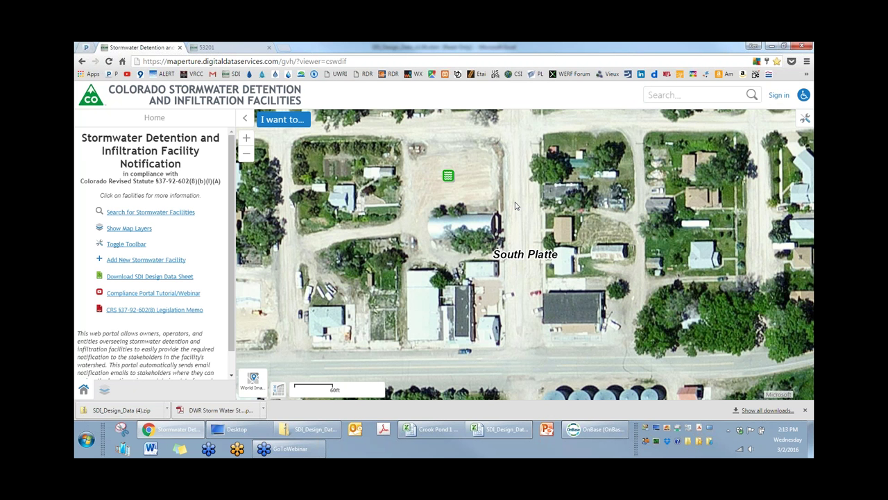
- Switch to Outlook, send and receive all folders, and check the inbox for the portal's notification email
click(355, 428)
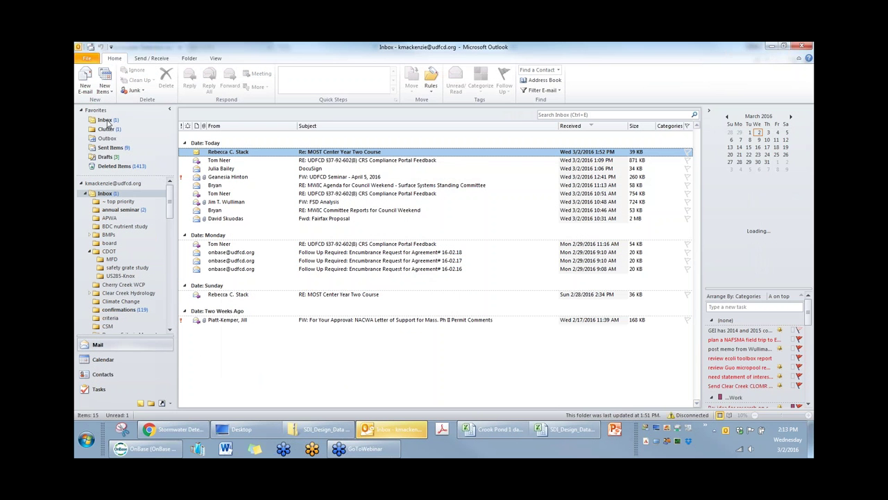
click(140, 59)
click(93, 79)
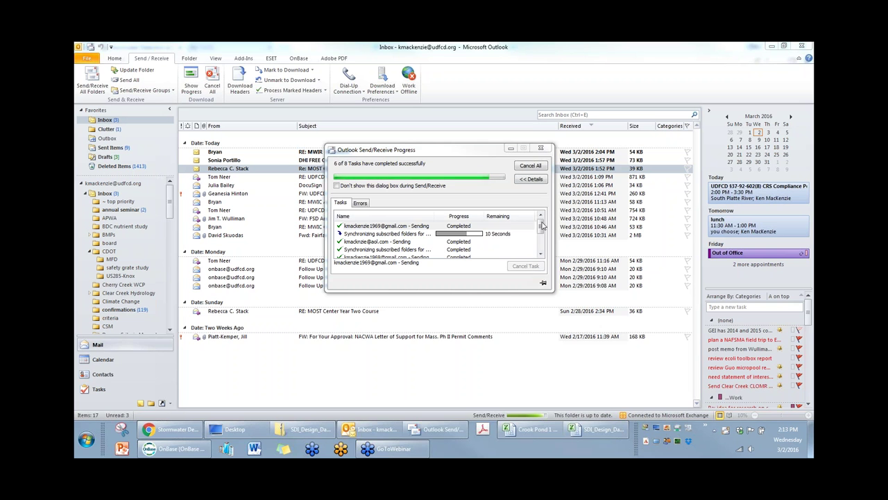
click(645, 234)
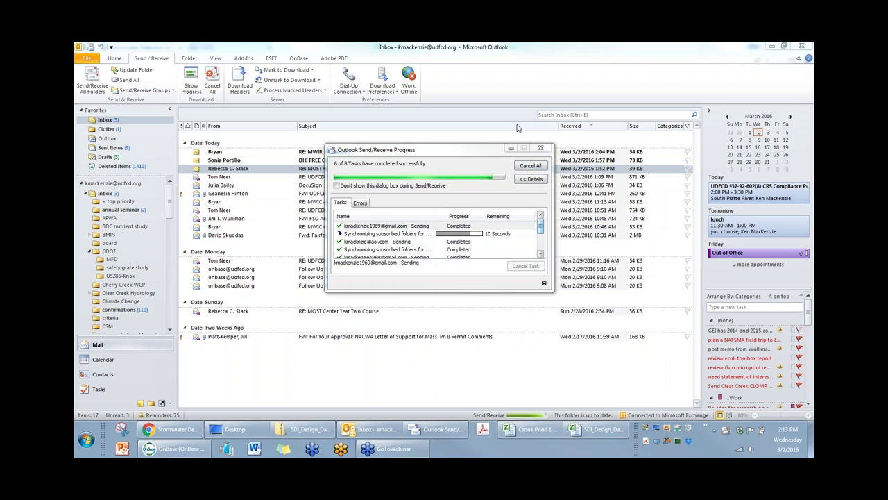
click(541, 149)
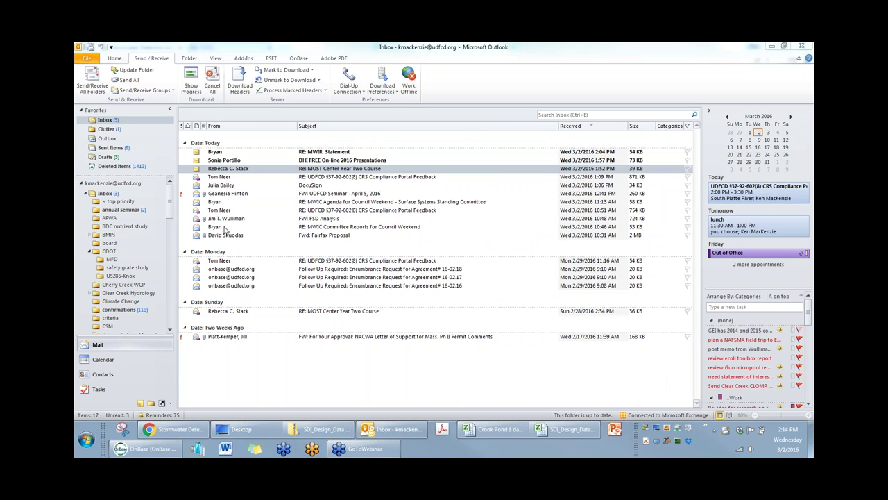
- Switch back to the stormwater portal in Chrome and sign in to the account
click(181, 431)
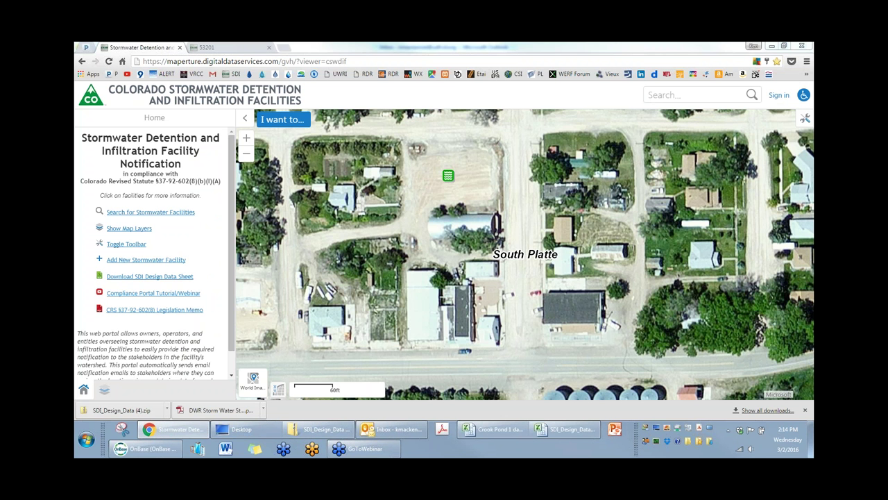
click(779, 95)
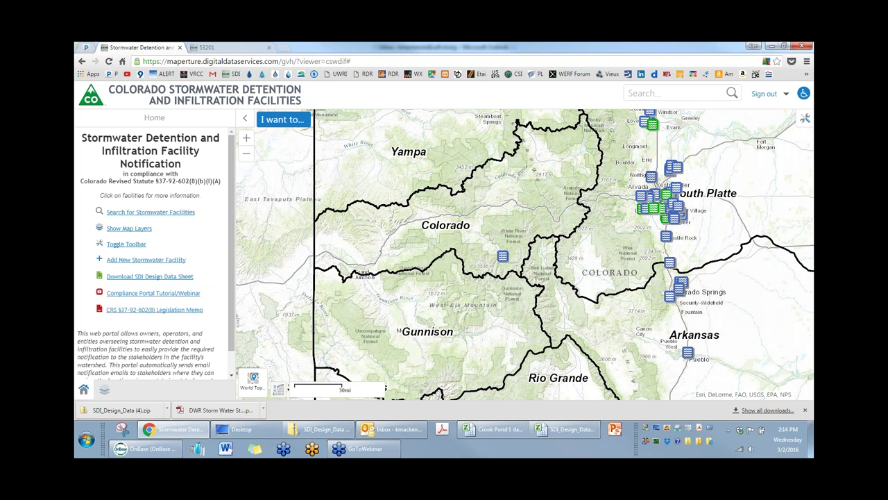
- Locate Crook FSD Pond 1 on the map northeast of Sterling and delete the facility
drag(808, 134, 552, 228)
scroll(549, 275, up, 2)
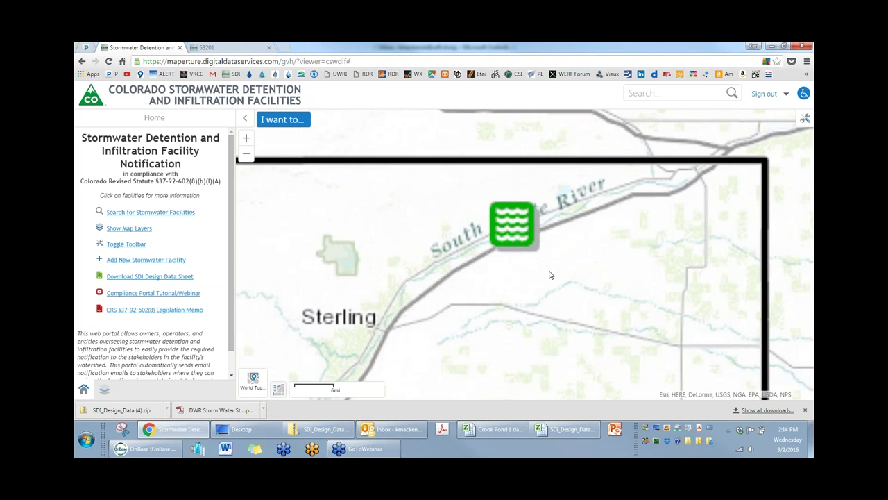
click(513, 225)
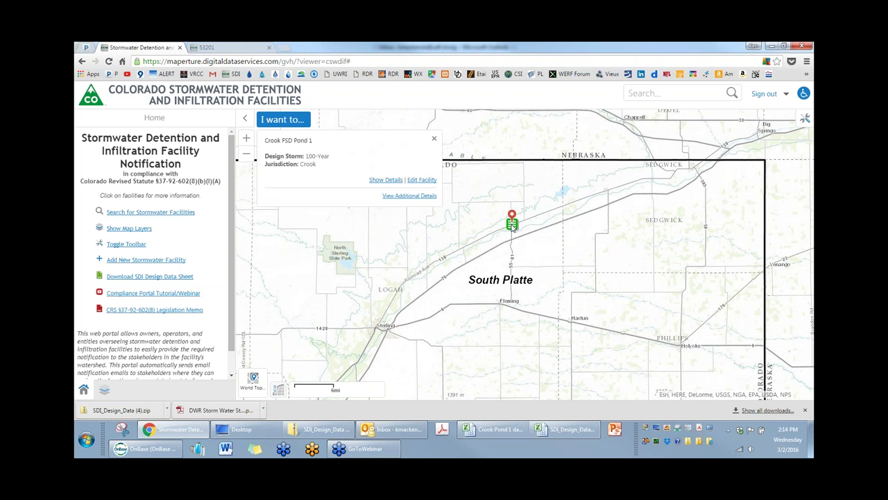
click(422, 179)
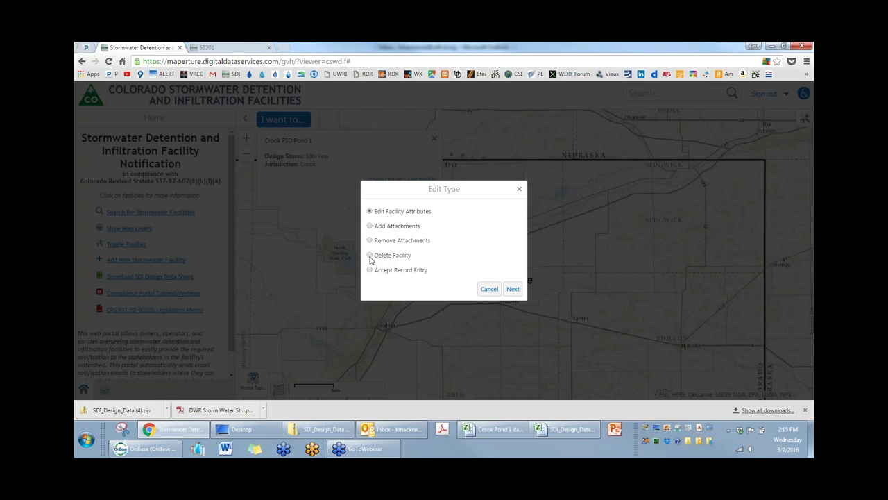
click(370, 255)
click(514, 290)
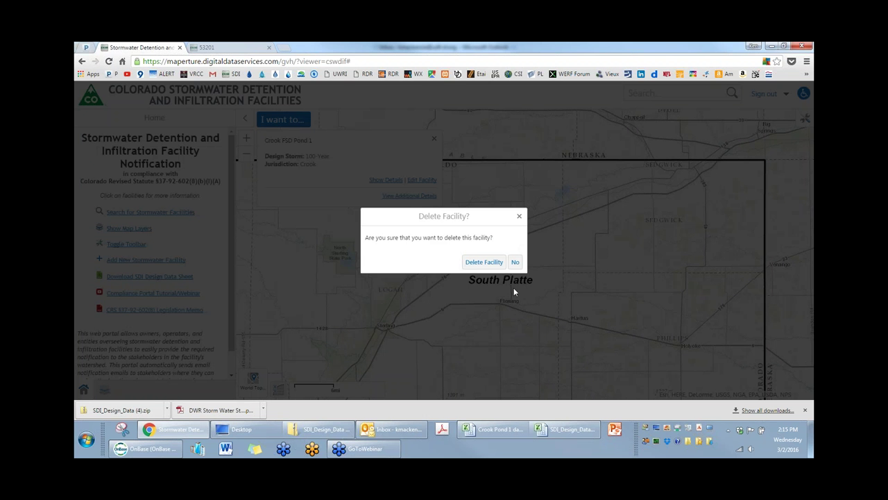
click(479, 263)
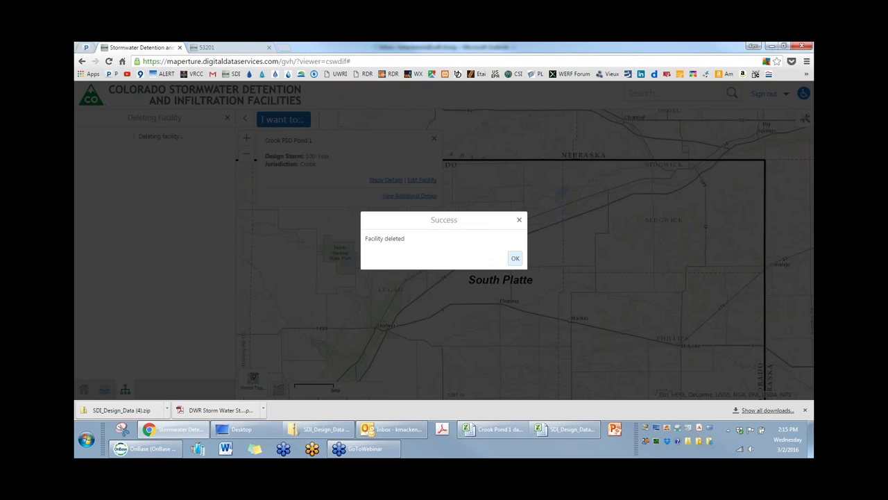
click(515, 258)
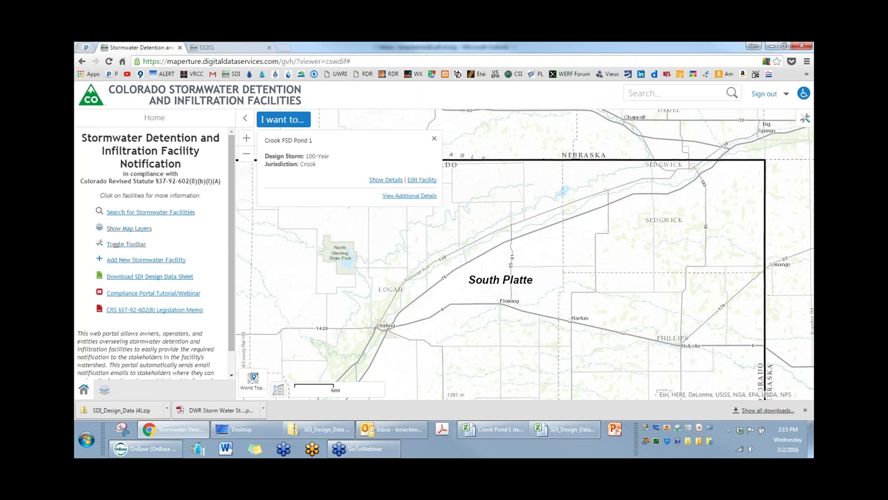
- Show the portal's toolbar and turn on the Archived Detention Facilities layer, viewing the facilities around Denver
click(115, 245)
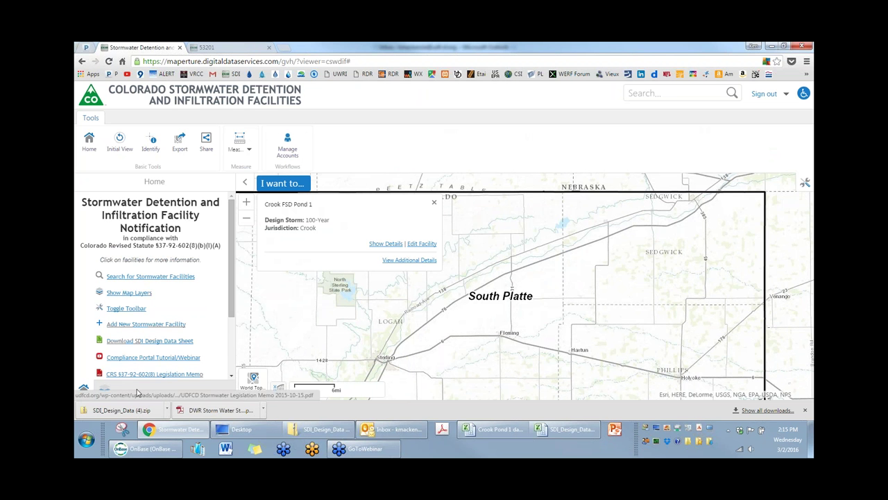
scroll(232, 375, down, 2)
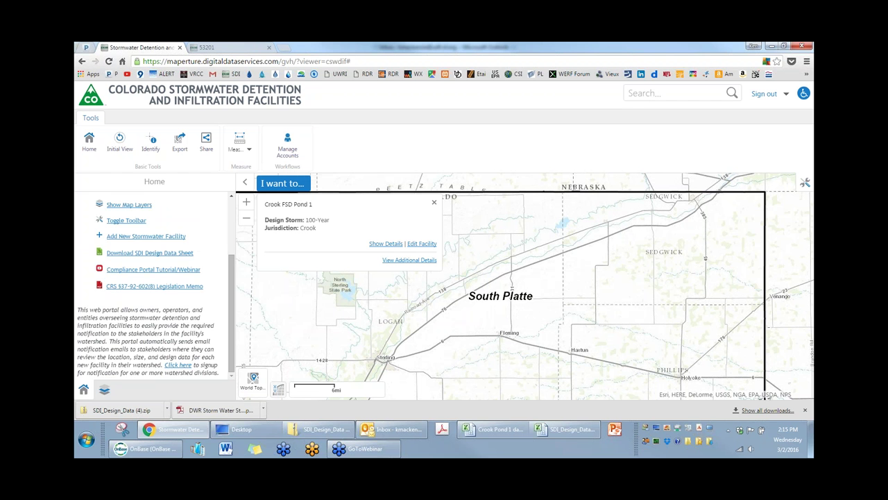
click(104, 390)
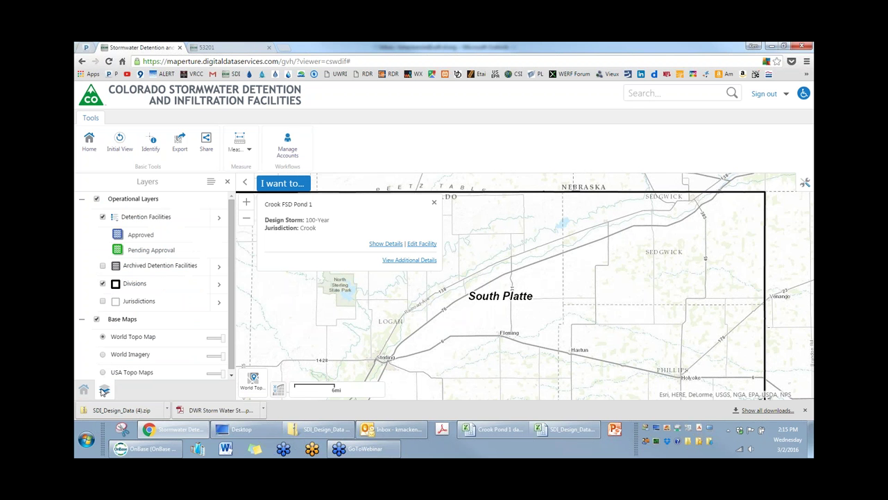
click(103, 267)
scroll(481, 321, down, 2)
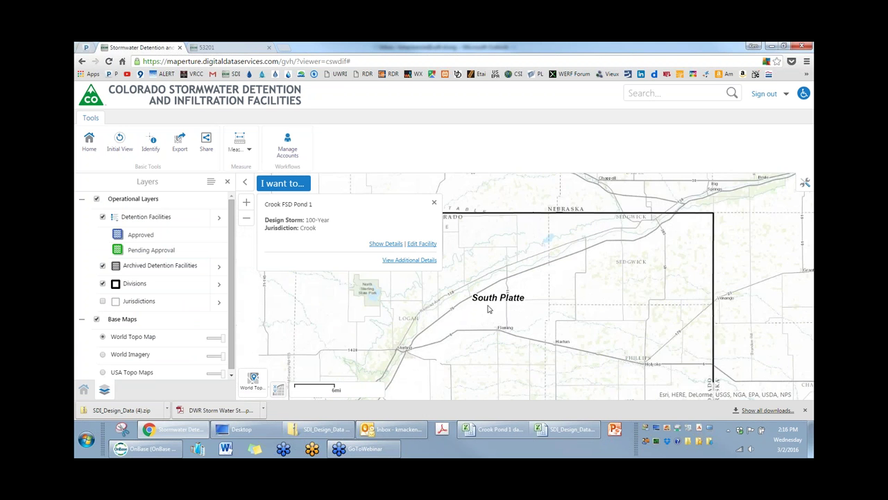
drag(601, 257, 657, 193)
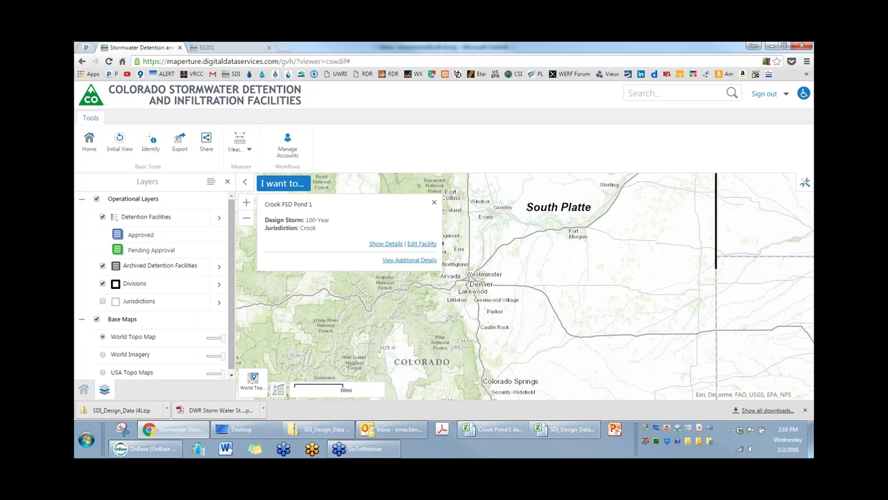
drag(521, 264, 557, 260)
scroll(569, 260, up, 2)
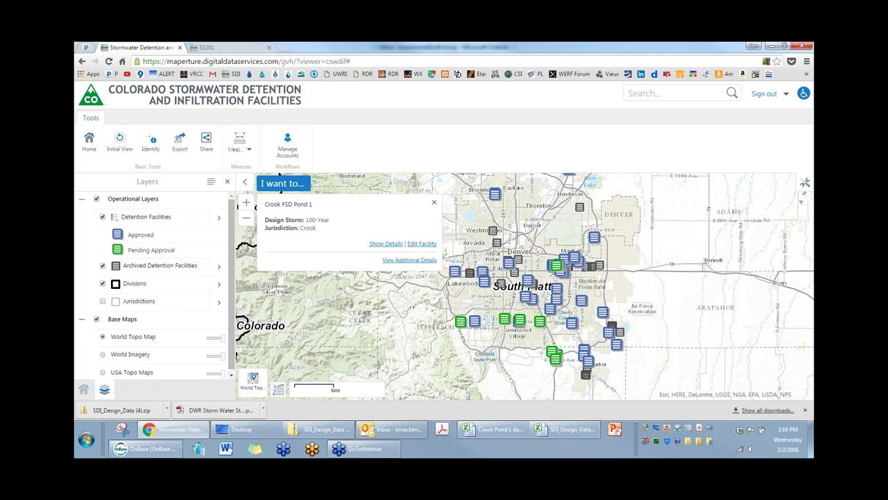
drag(660, 255, 669, 234)
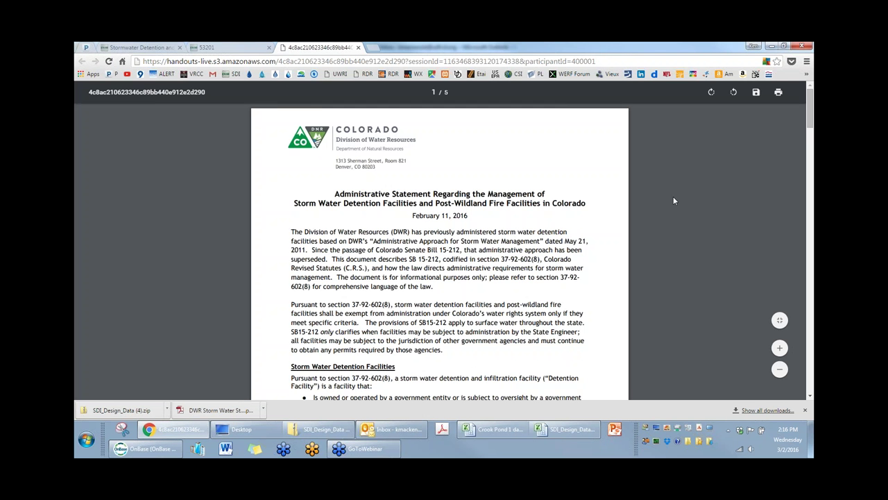
- Enlarge the administrative statement PDF and examine its introduction and the storm water detention facility criteria on page 1
key(ctrl+plus)
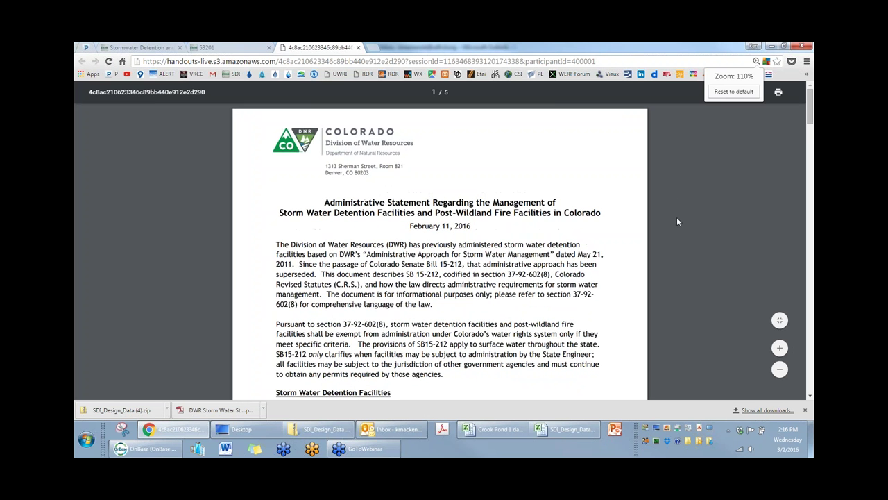
key(ctrl+plus)
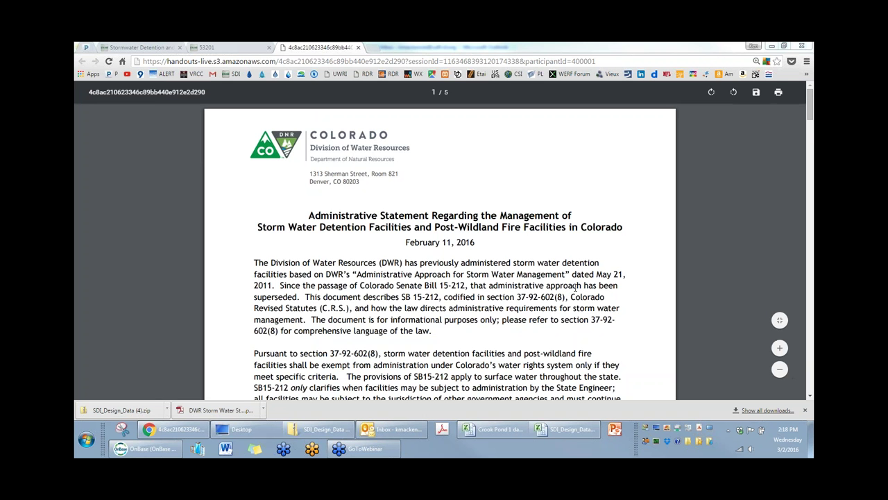
scroll(640, 290, down, 3)
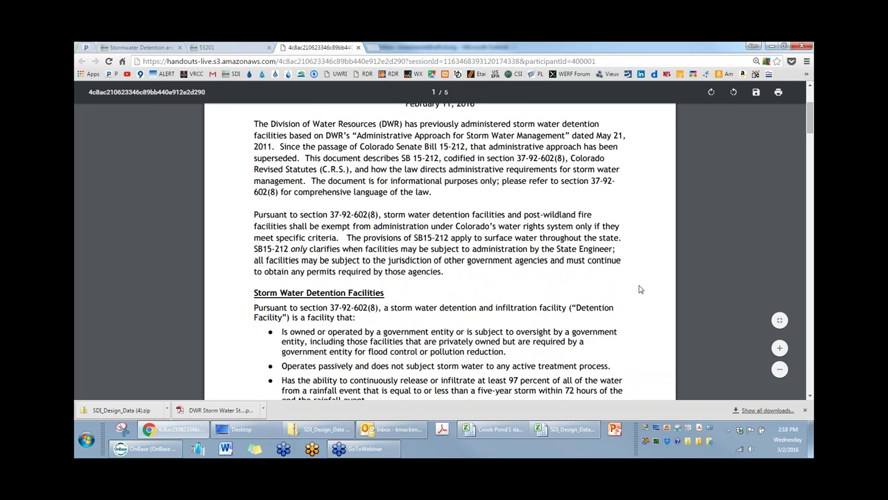
scroll(639, 290, down, 1)
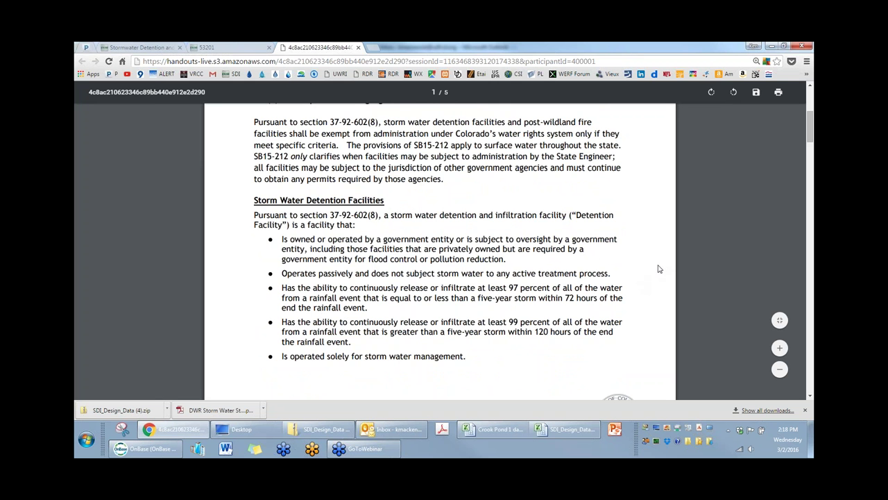
- Skim the administrative statement at reduced size through to page 4 and highlight the Post-Wildland Fire Facilities heading
key(ctrl+minus)
key(ctrl+minus)
key(ctrl+minus)
key(ctrl+minus)
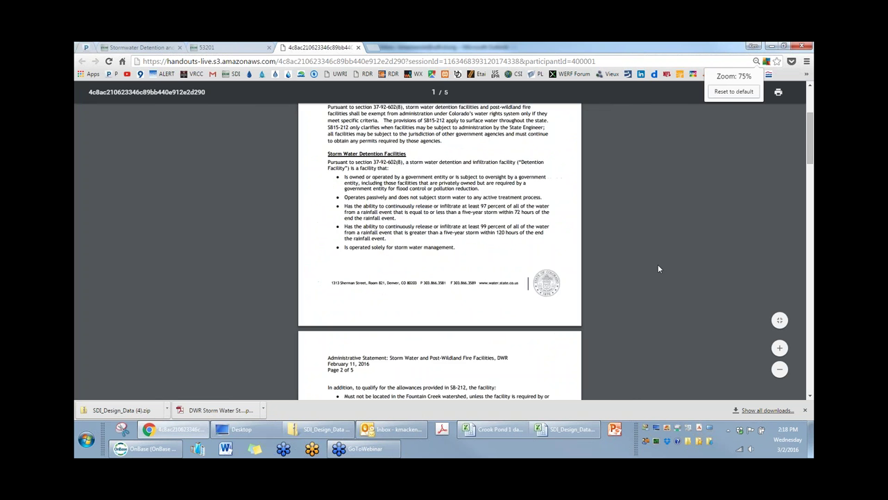
scroll(659, 268, up, 4)
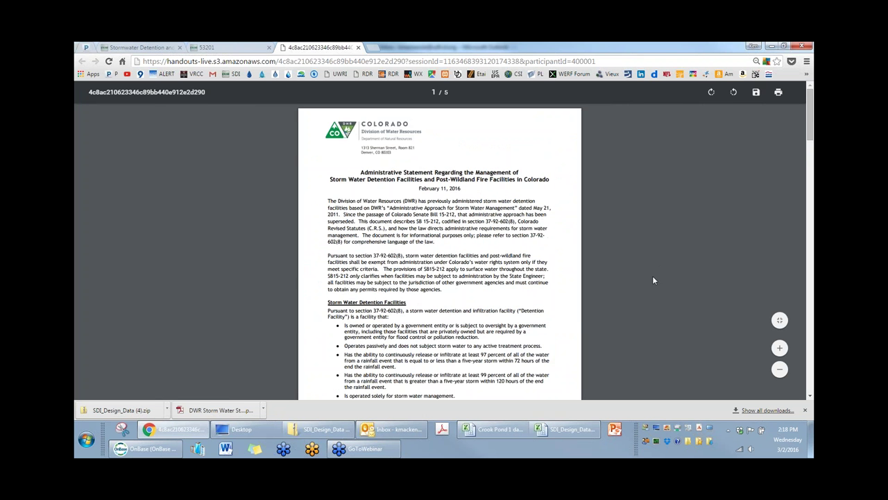
key(ctrl+minus)
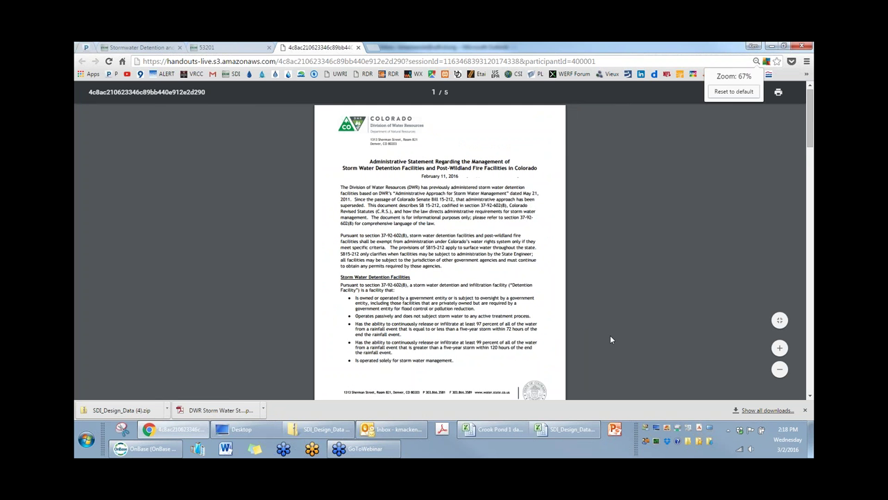
scroll(611, 340, down, 10)
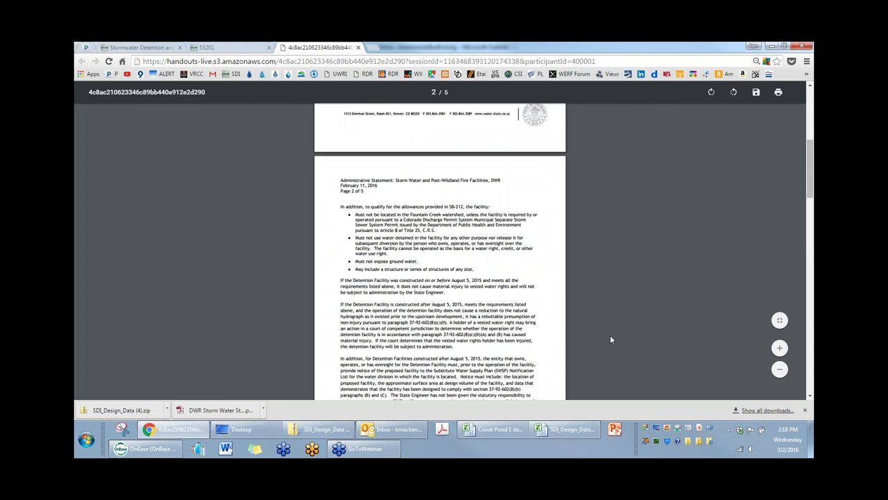
scroll(611, 339, down, 5)
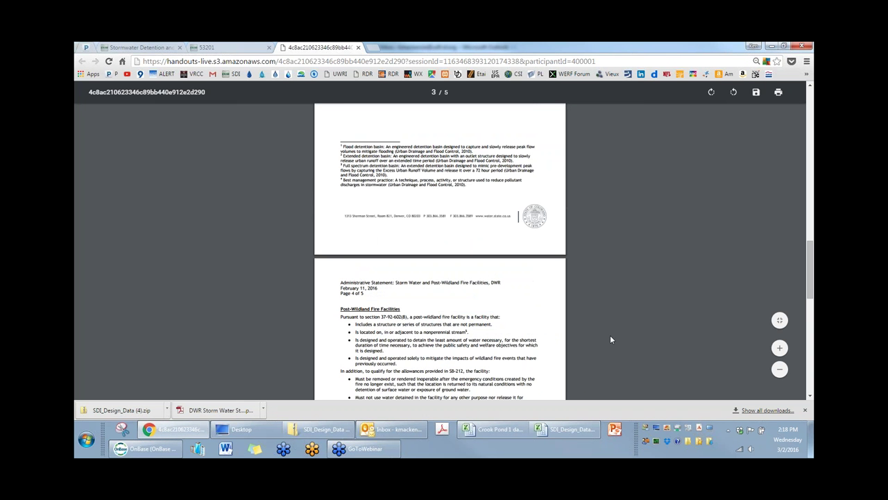
scroll(514, 318, down, 3)
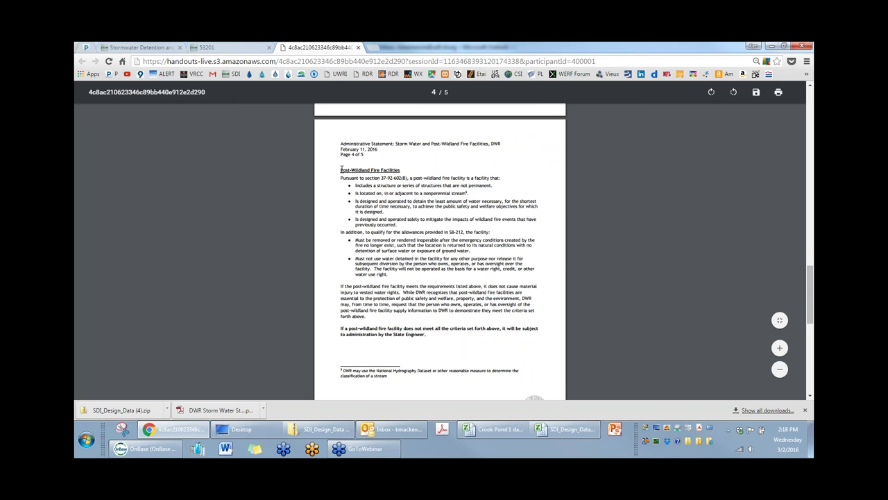
drag(340, 170, 412, 167)
- Return to page 1 of the statement and enlarge the Storm Water Detention Facilities section to 110%
scroll(463, 322, up, 5)
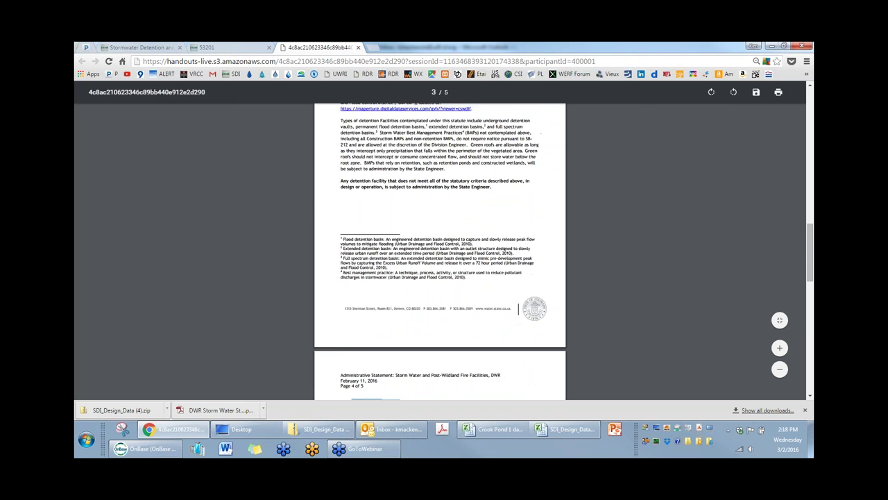
scroll(440, 249, up, 8)
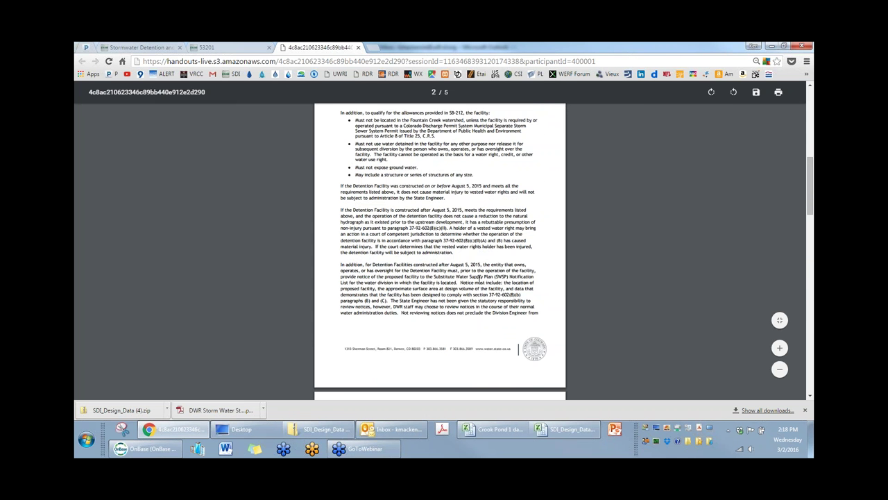
scroll(476, 303, up, 1)
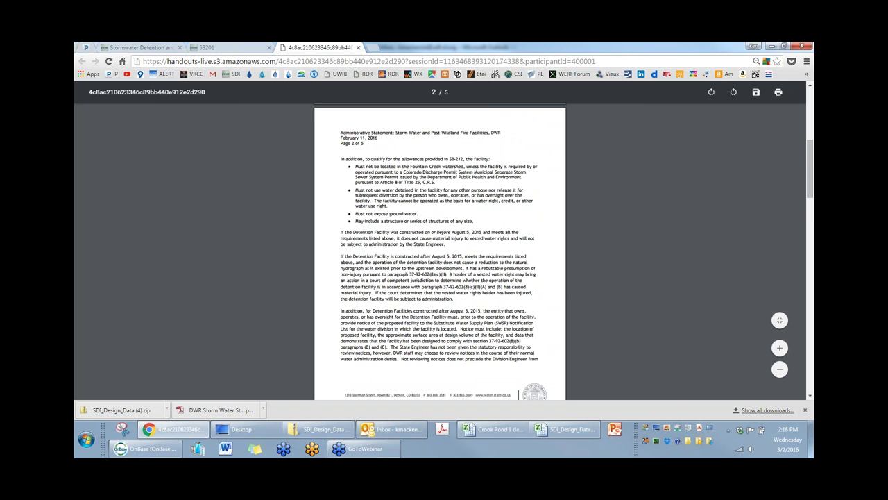
scroll(492, 297, up, 5)
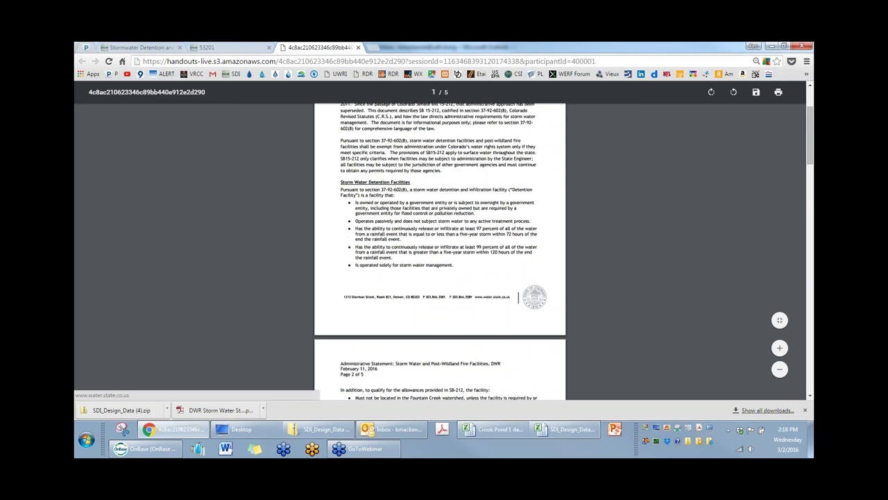
scroll(510, 297, up, 1)
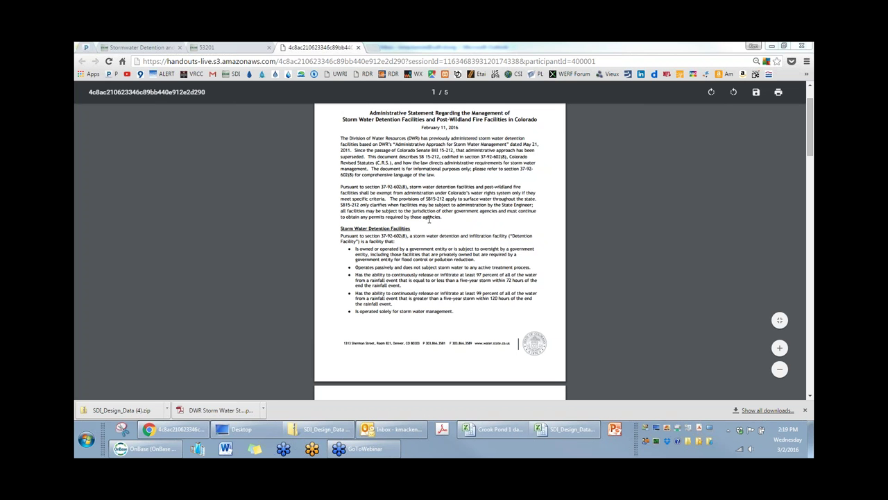
key(ctrl+plus)
key(ctrl+plus)
key(ctrl+plus)
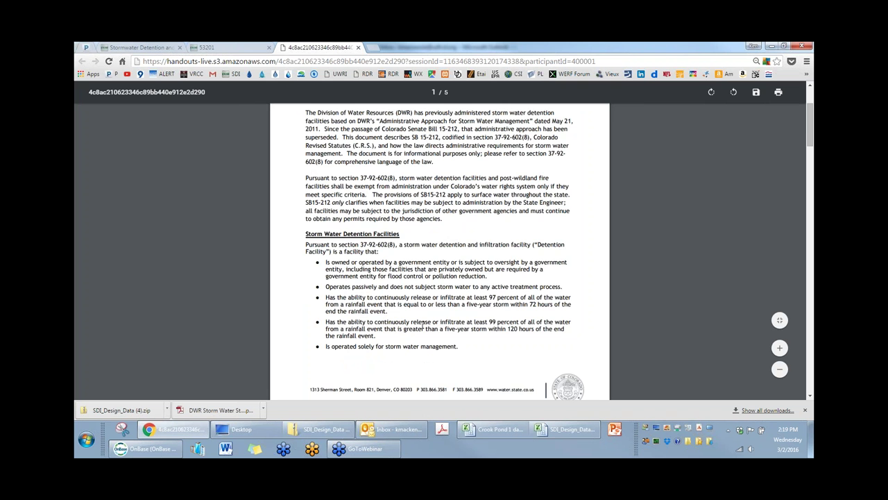
key(ctrl+plus)
key(ctrl+plus)
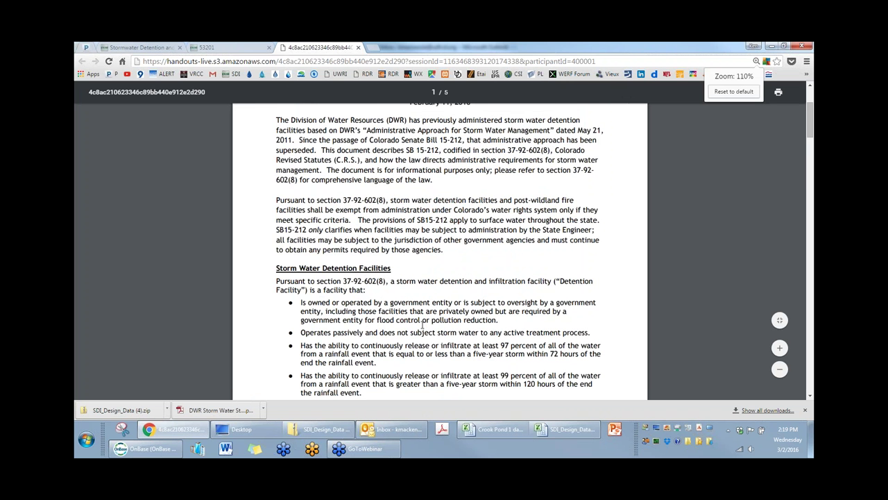
- Read the qualification and notice requirements on pages 2 and 3 and briefly highlight "and non-retention BMPs"
scroll(421, 325, down, 6)
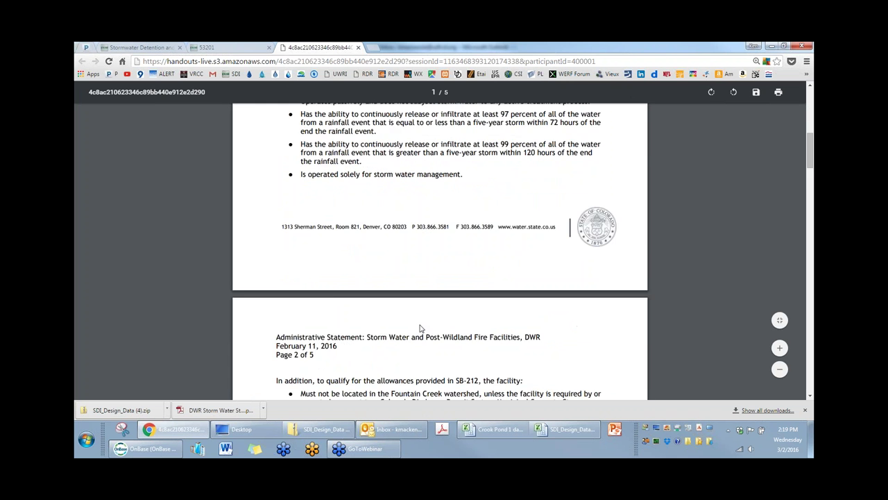
scroll(422, 329, down, 1)
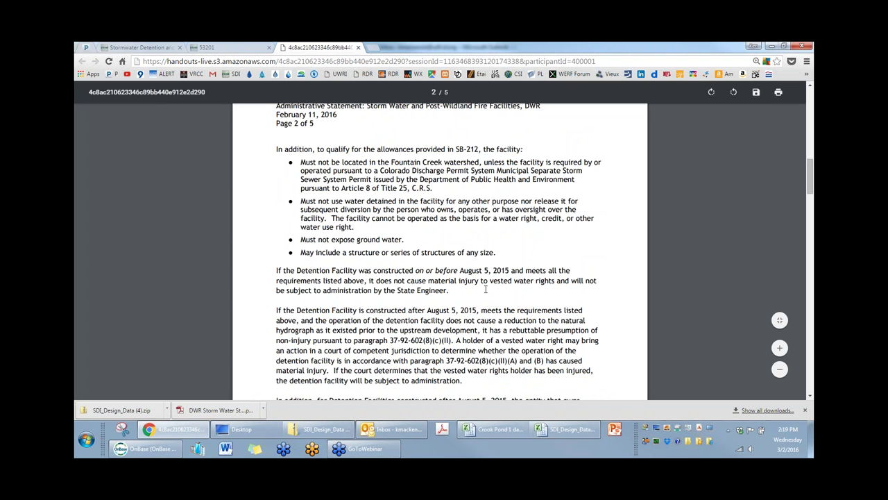
scroll(486, 290, down, 4)
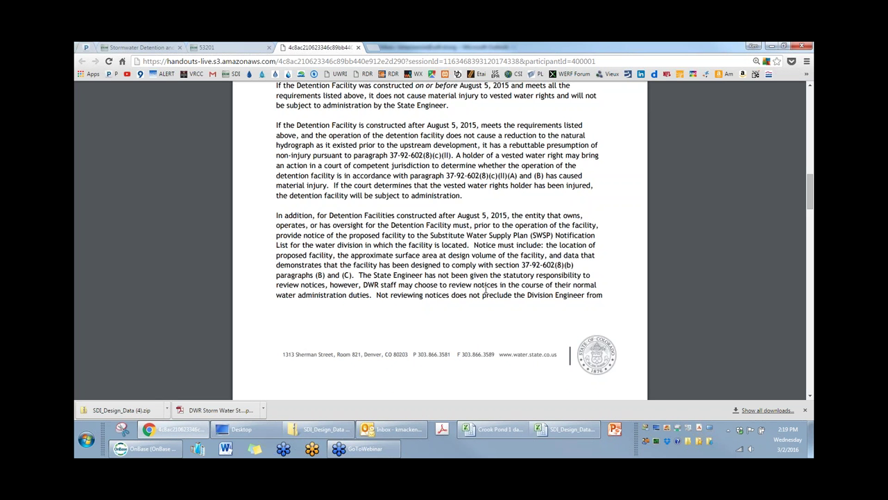
scroll(485, 290, down, 5)
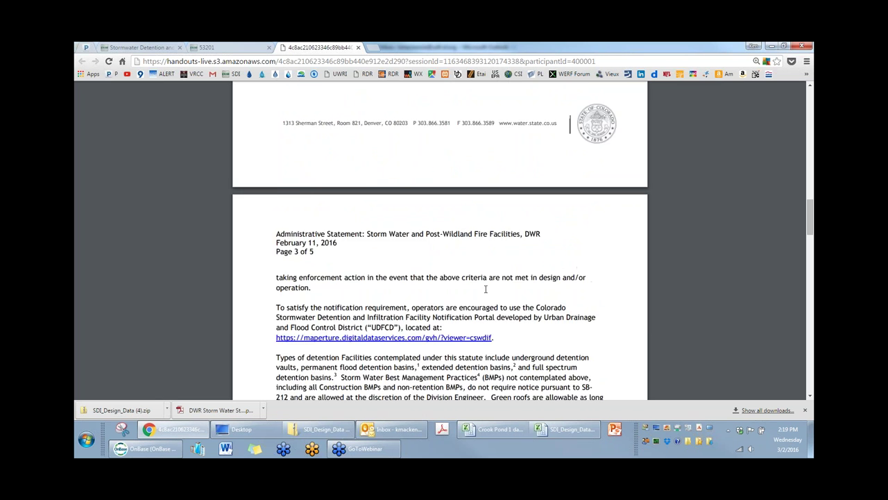
scroll(486, 289, down, 3)
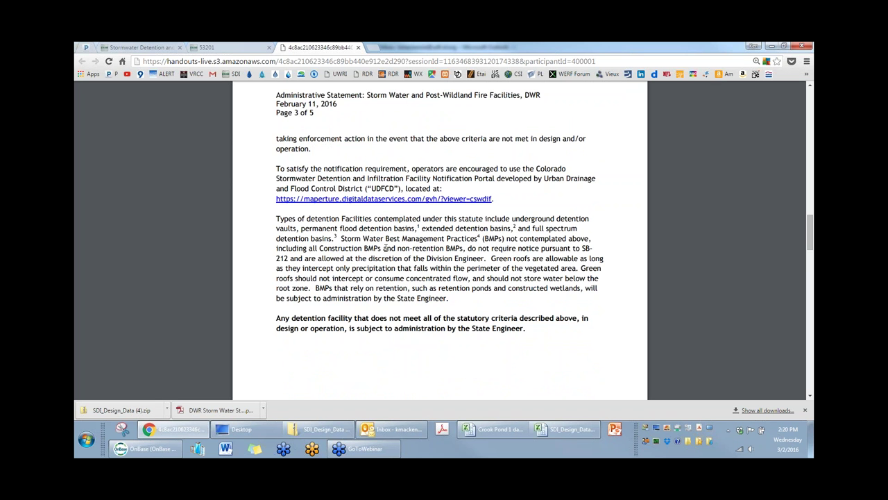
drag(383, 247, 466, 249)
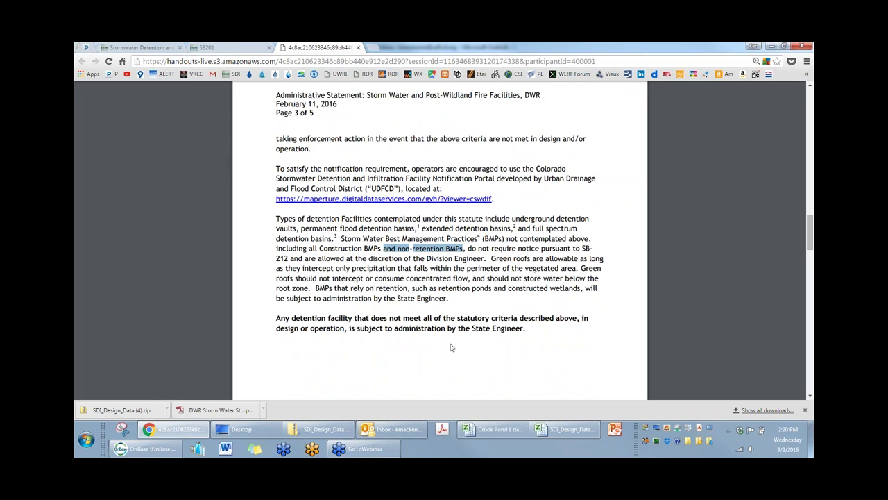
click(541, 206)
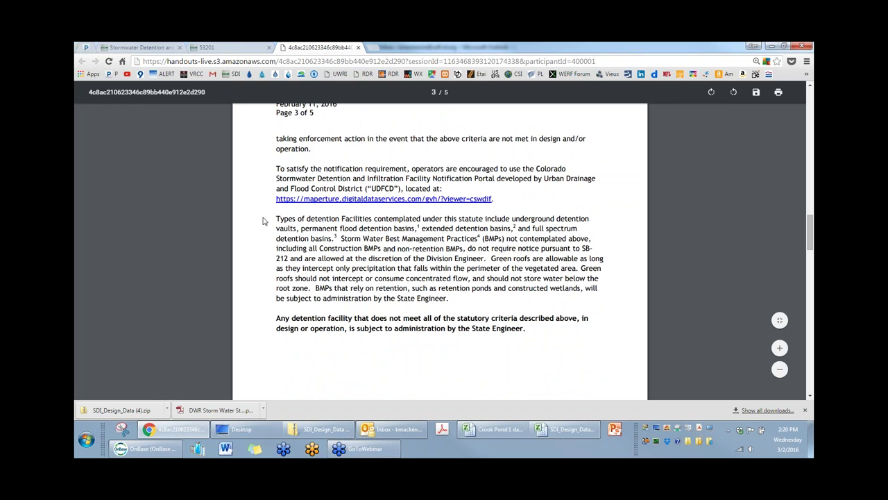
- Enlarge page 3, briefly highlight "non-retention BMPs" in the facility types paragraph, and review the notification portal paragraph above it
key(ctrl+plus)
key(ctrl+plus)
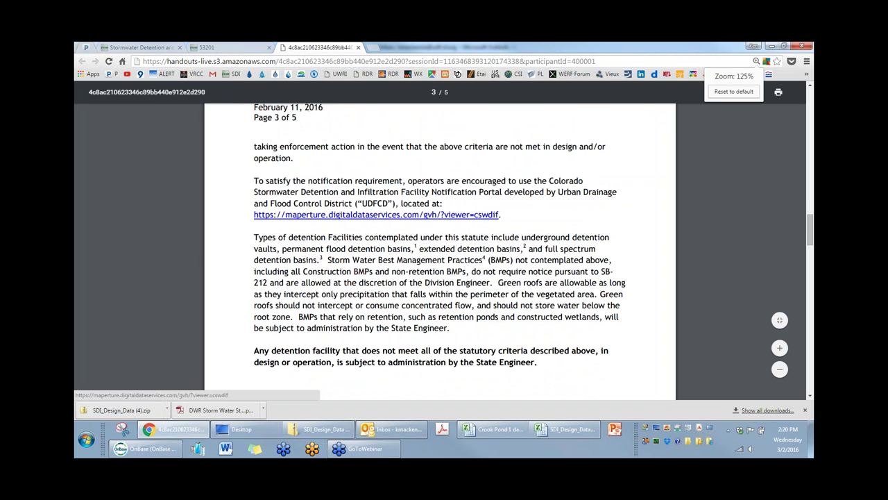
scroll(215, 178, down, 1)
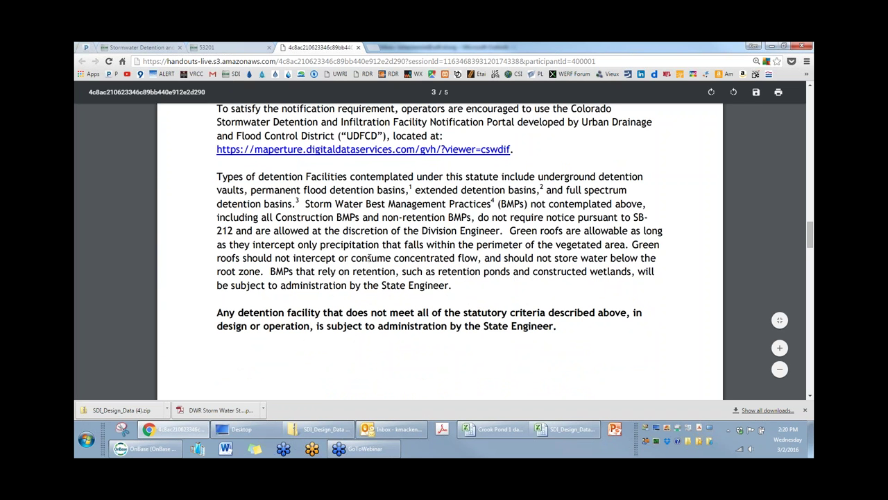
scroll(248, 200, up, 2)
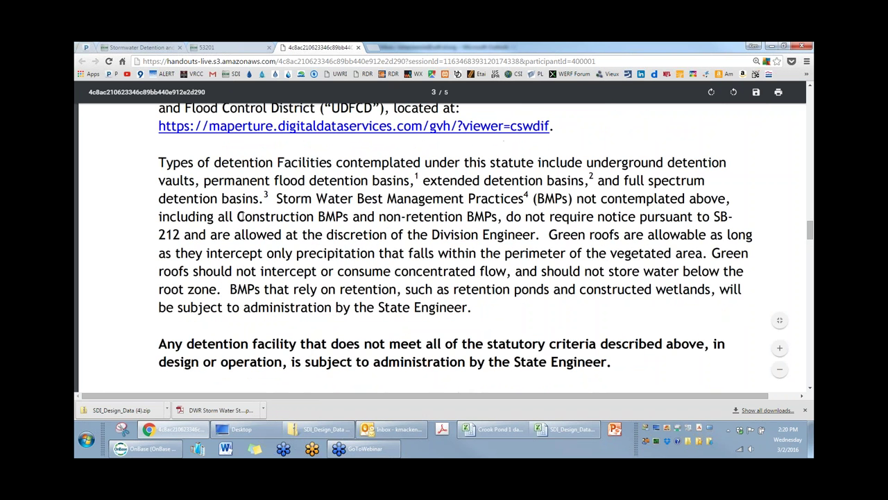
scroll(243, 217, down, 1)
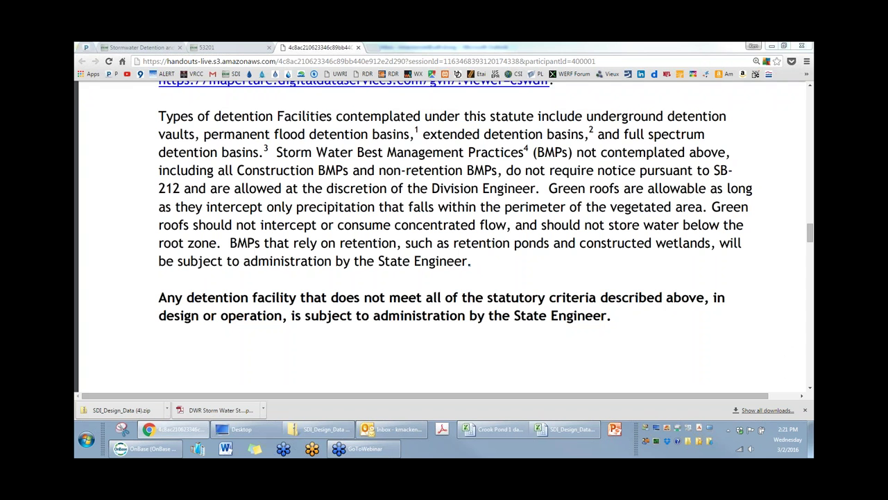
drag(375, 170, 499, 170)
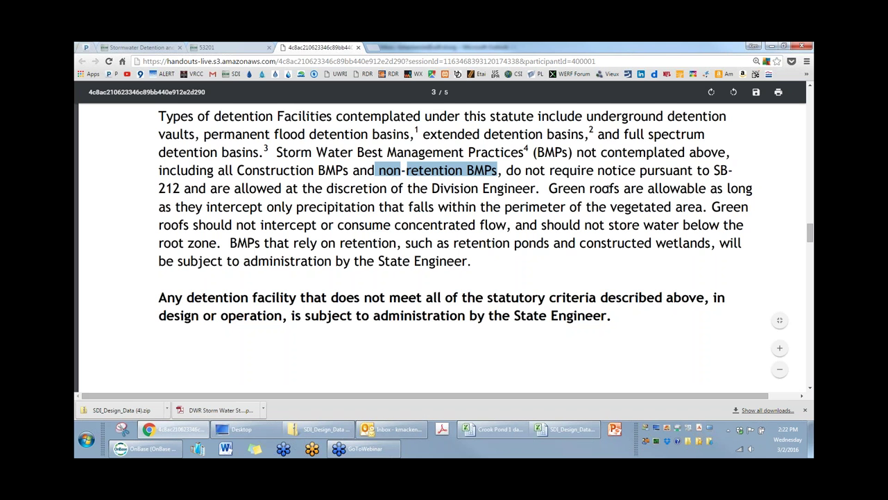
click(485, 259)
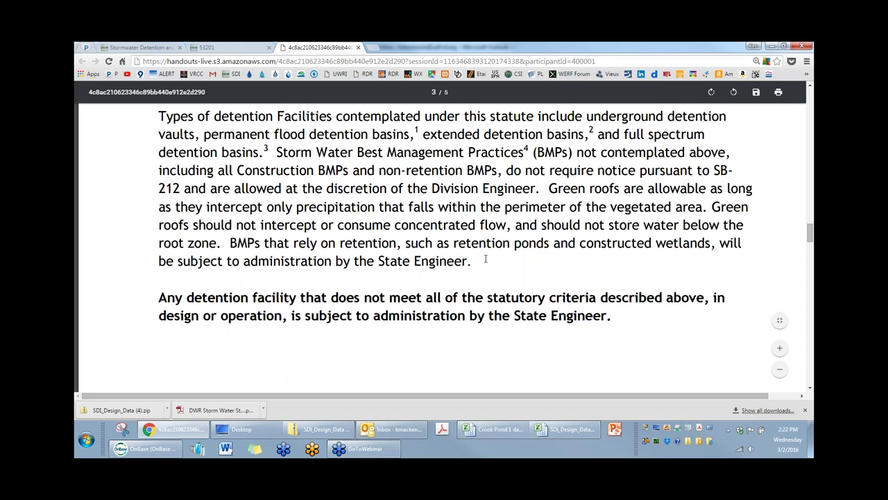
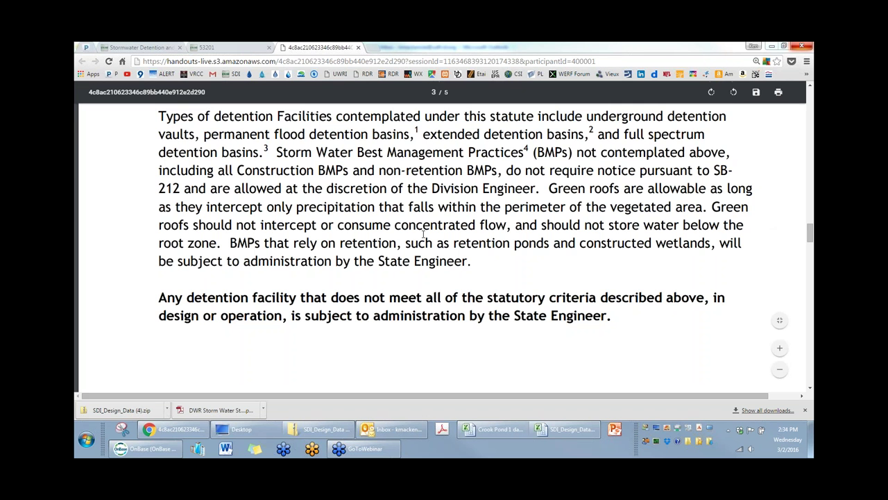
scroll(423, 234, up, 2)
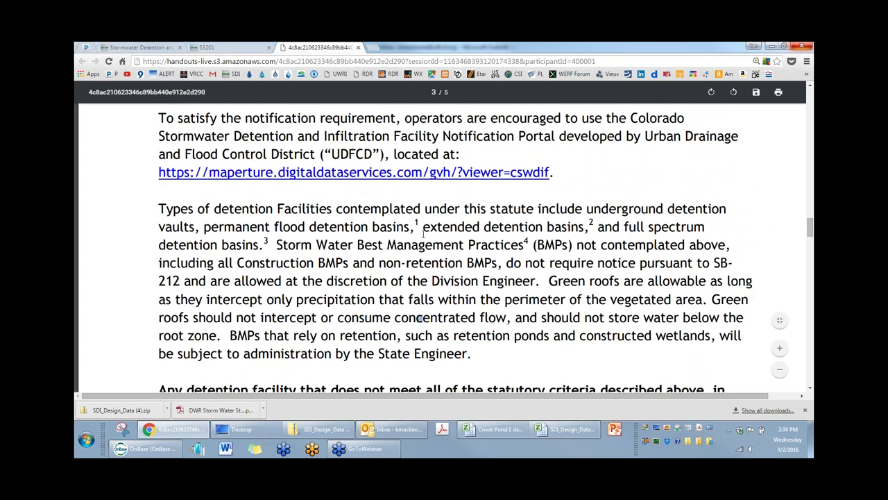
scroll(422, 235, up, 1)
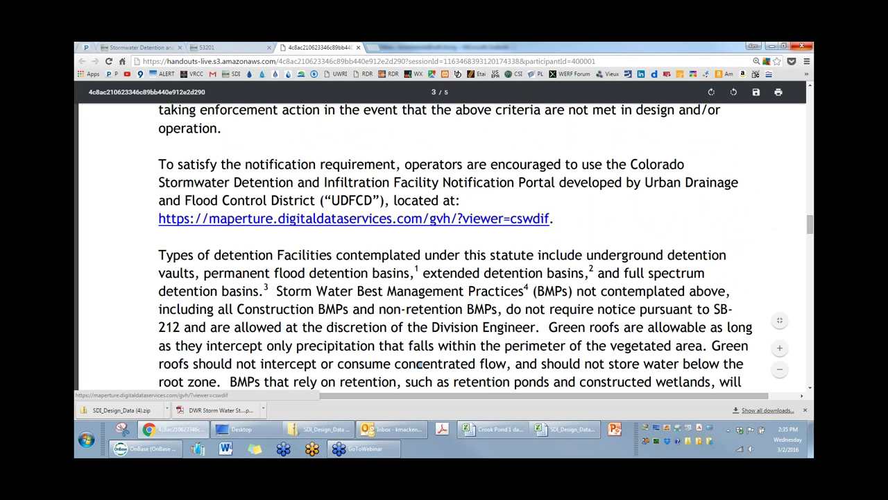
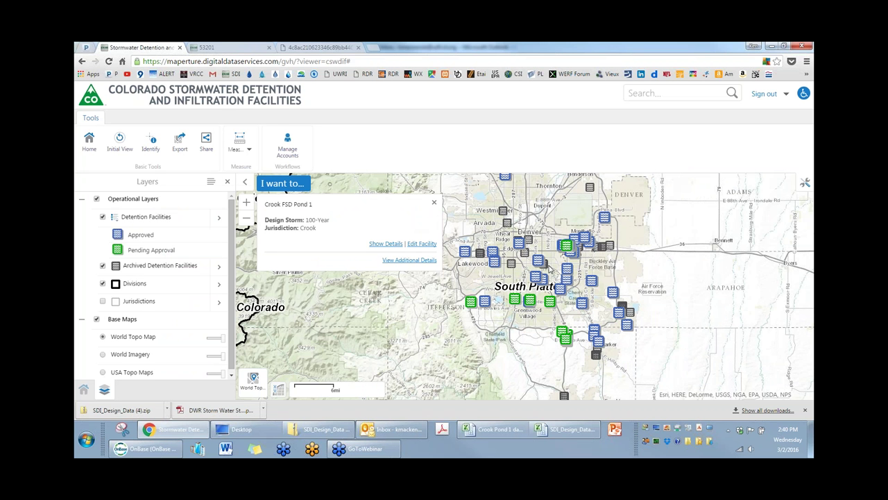
- Open the PDF design data sheet attached to the pending COE 2690 W Union facility in Englewood
scroll(570, 297, up, 2)
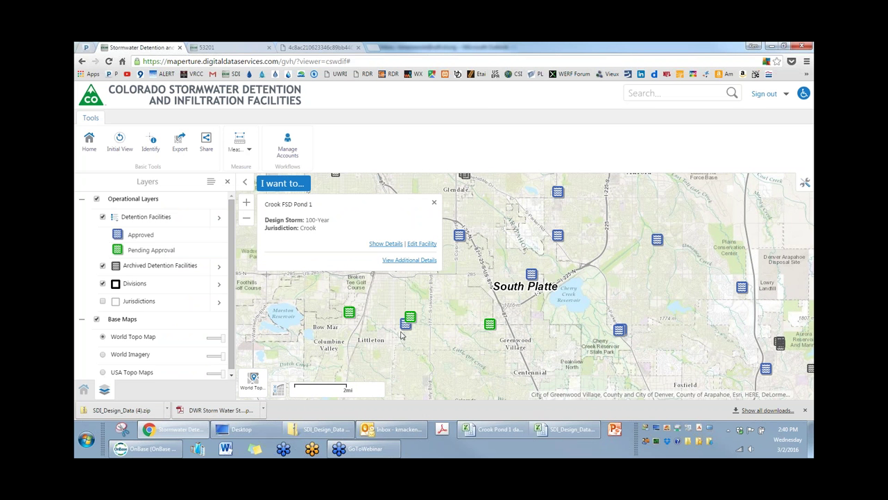
click(350, 314)
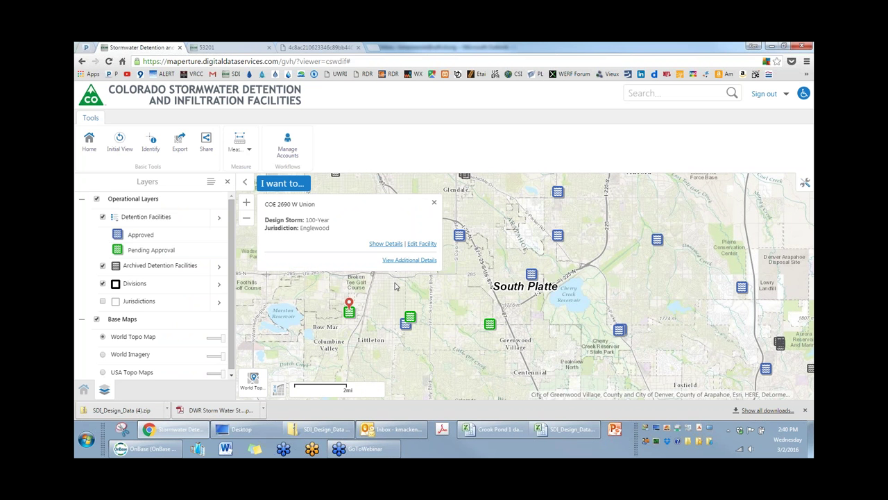
click(386, 244)
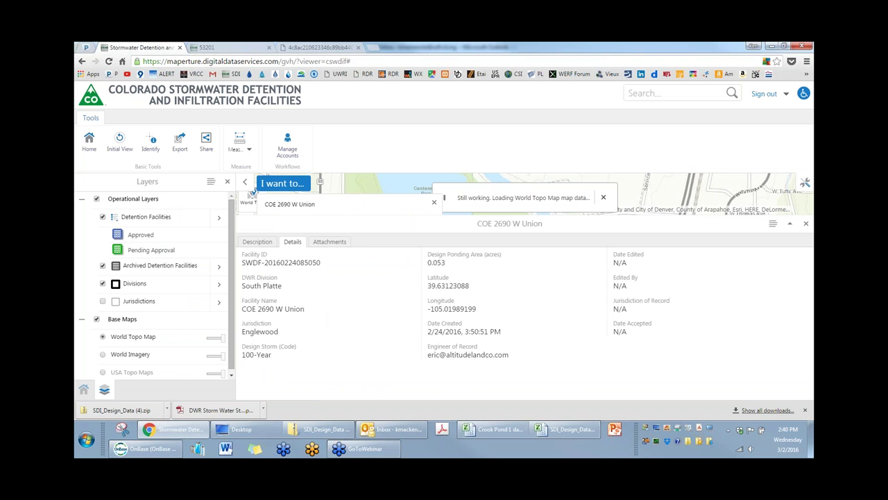
click(329, 241)
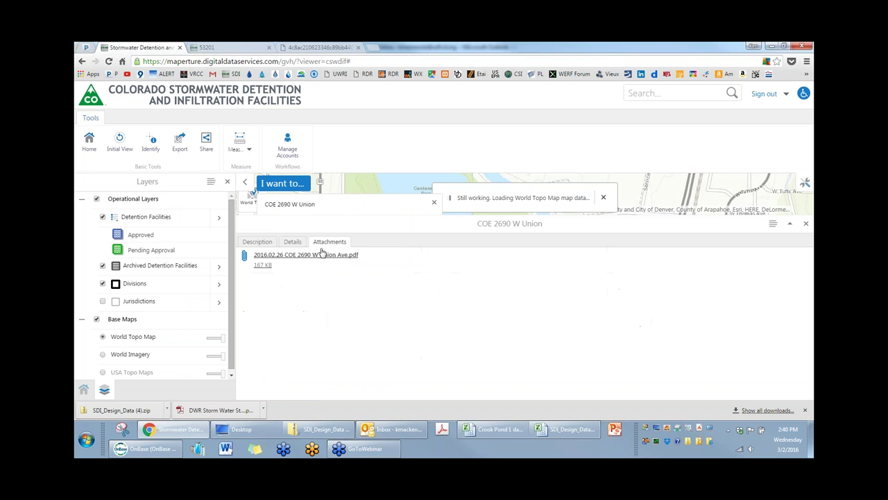
click(308, 255)
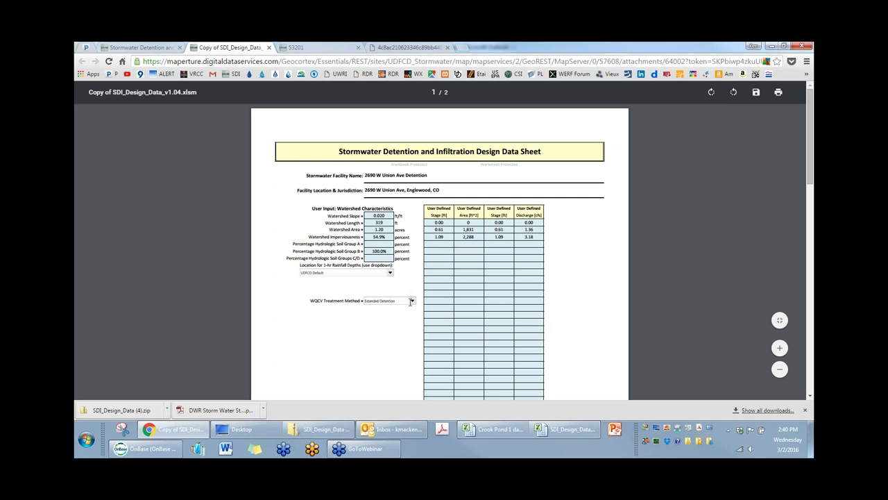
- Review page 1 of the design data sheet, including the routed hydrograph results, and highlight the user-defined stage, area and discharge values
scroll(504, 278, down, 5)
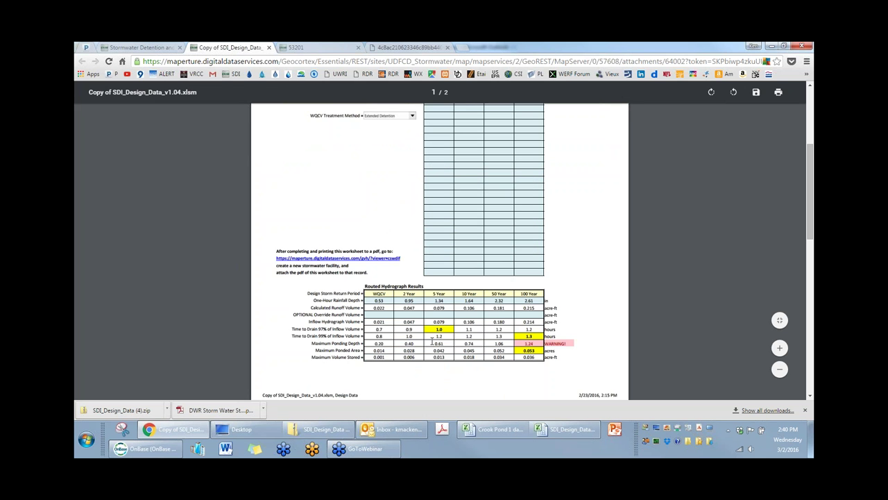
scroll(433, 341, down, 1)
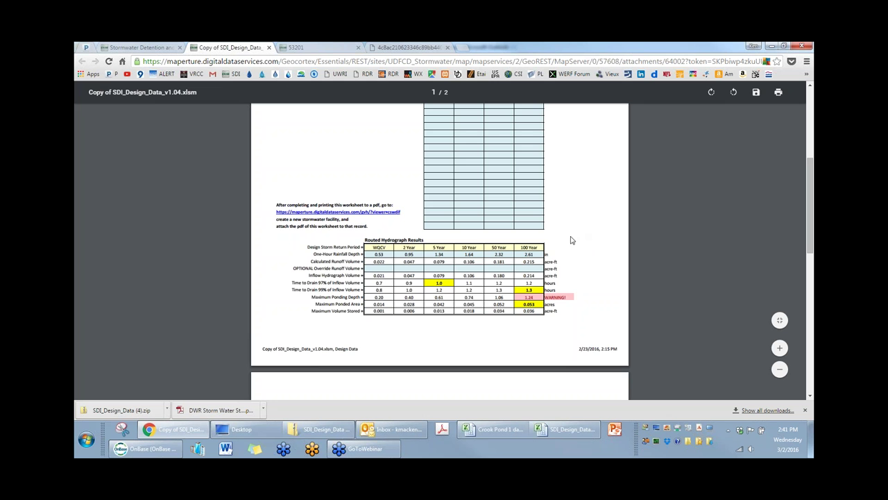
scroll(562, 238, up, 2)
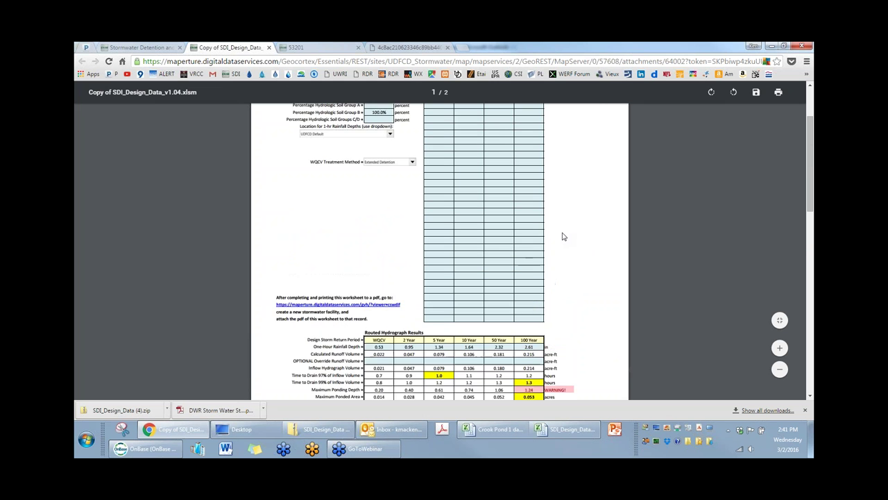
scroll(562, 235, up, 1)
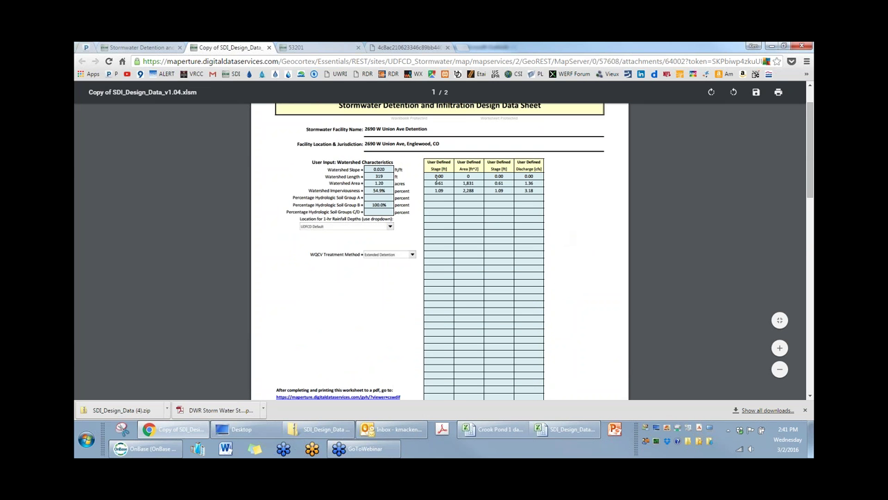
drag(431, 176, 536, 190)
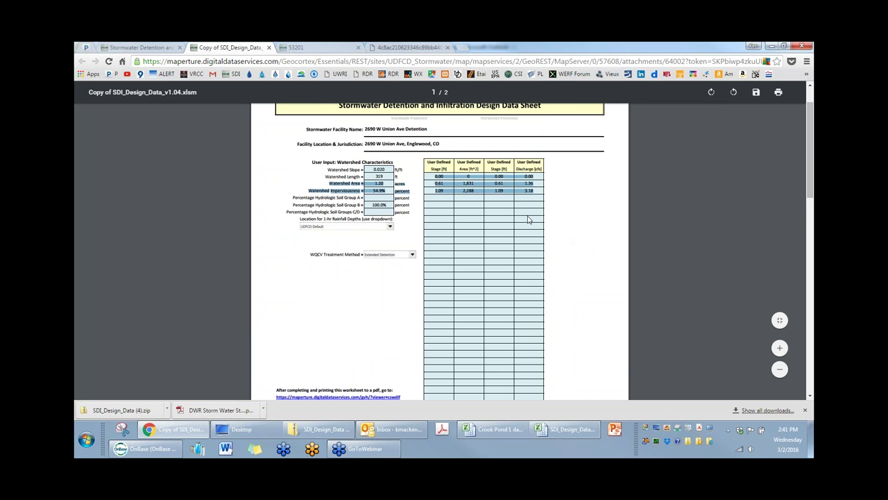
scroll(564, 209, down, 8)
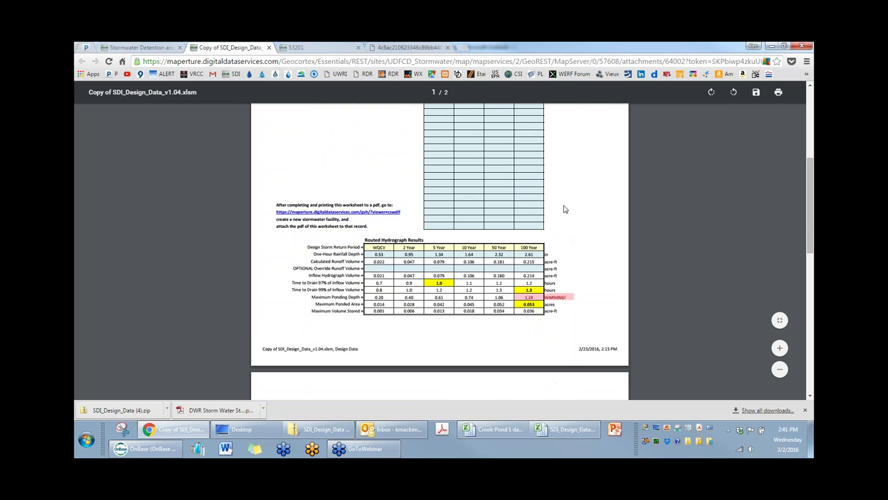
- Examine the flow and ponding depth charts on page 2, then return to the portal and close the COE 2690 W Union details
scroll(564, 209, down, 2)
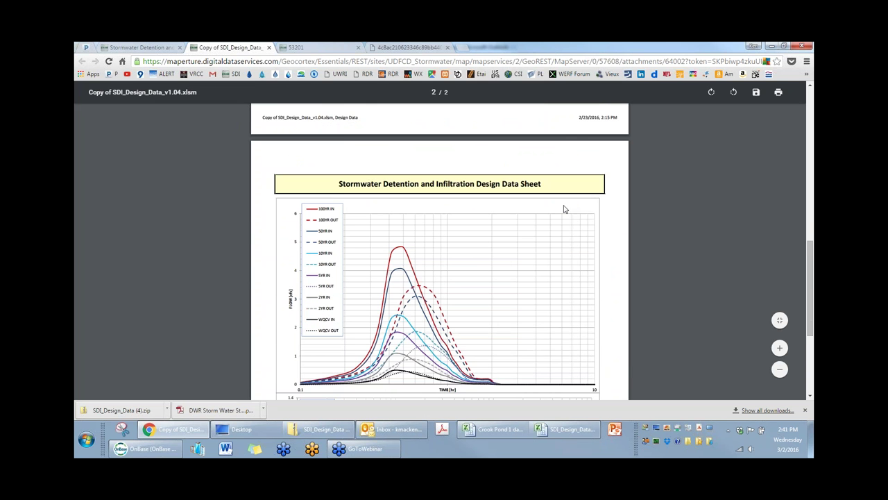
scroll(558, 218, down, 2)
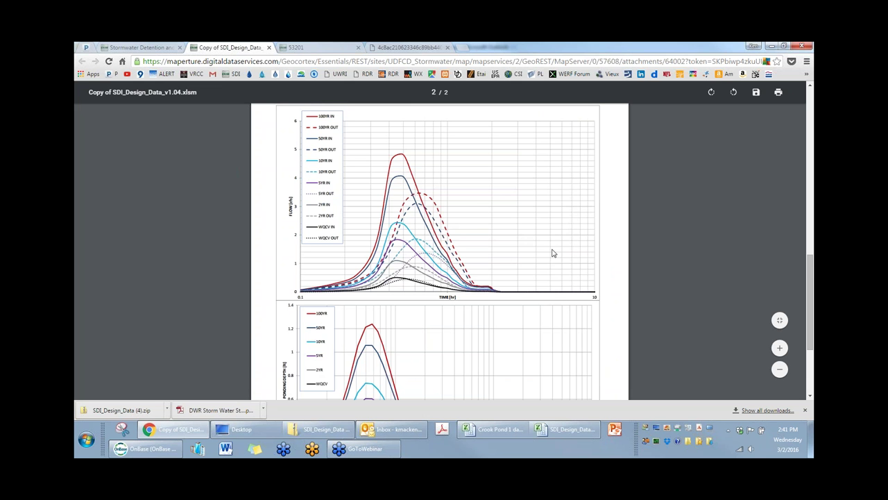
scroll(554, 252, down, 1)
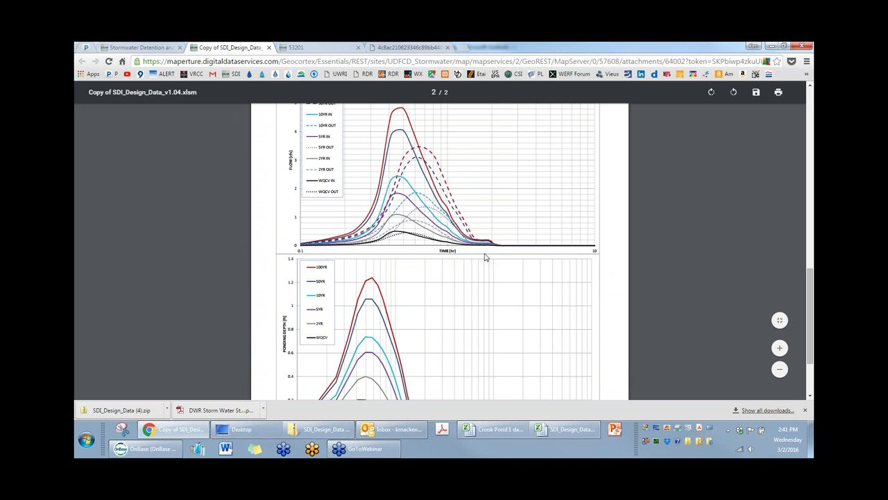
scroll(495, 288, down, 3)
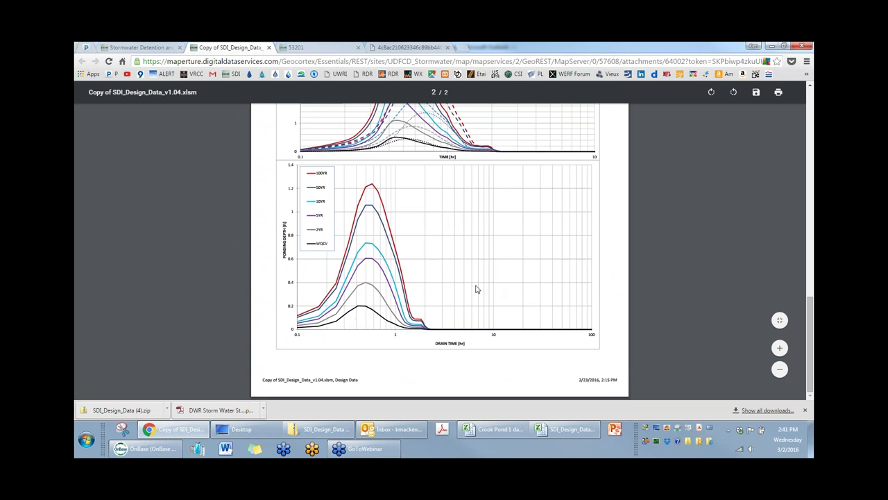
scroll(402, 145, up, 8)
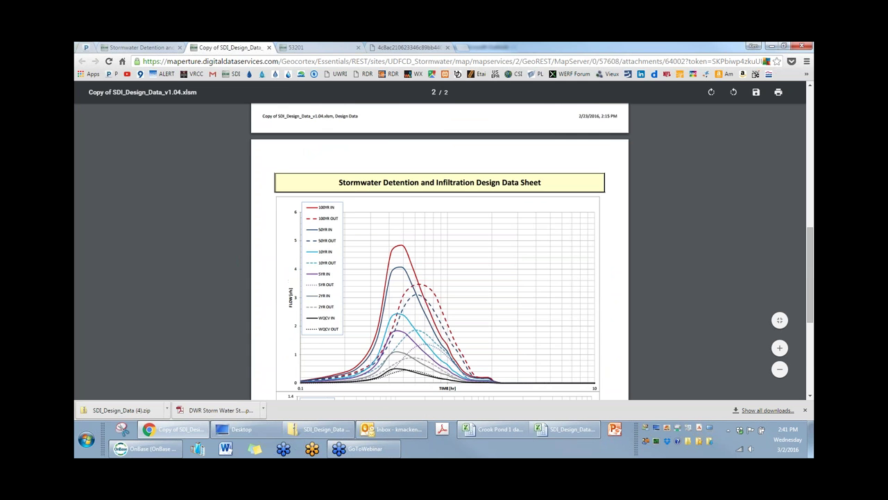
click(173, 50)
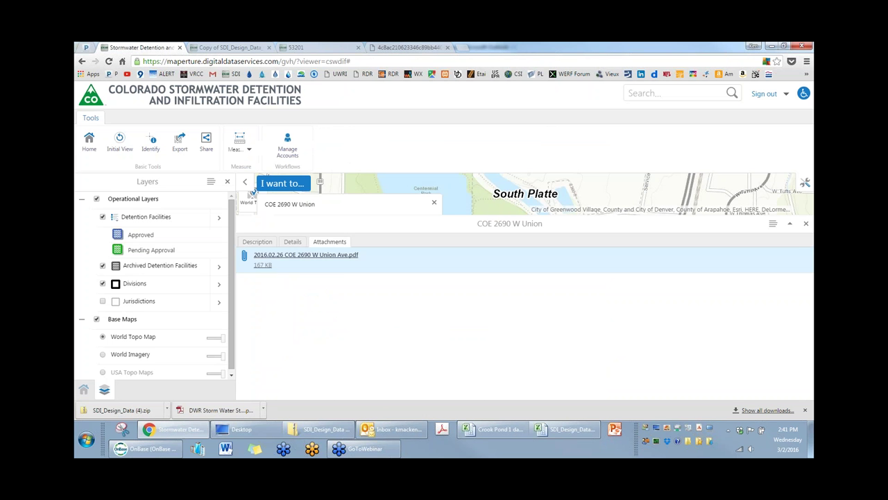
click(806, 223)
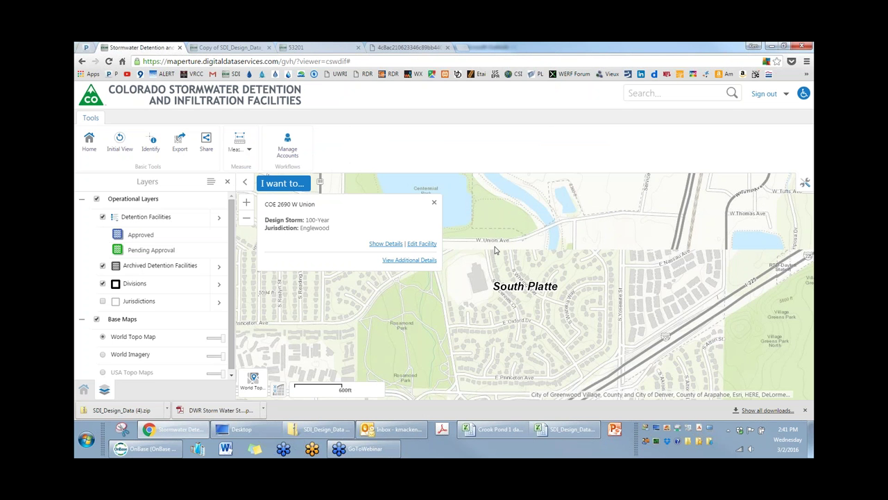
- Open the details of the Rain gardens facility in the Aspen jurisdiction of the Colorado division
scroll(494, 250, down, 4)
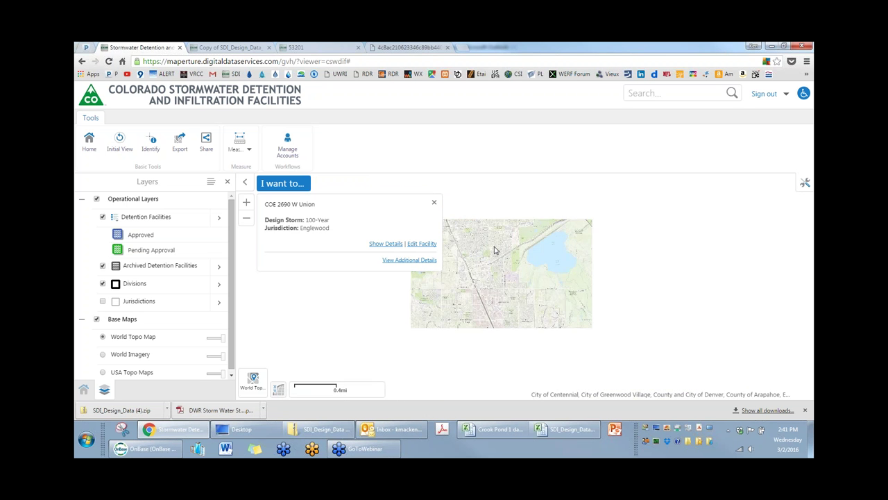
scroll(448, 223, down, 2)
scroll(573, 306, down, 2)
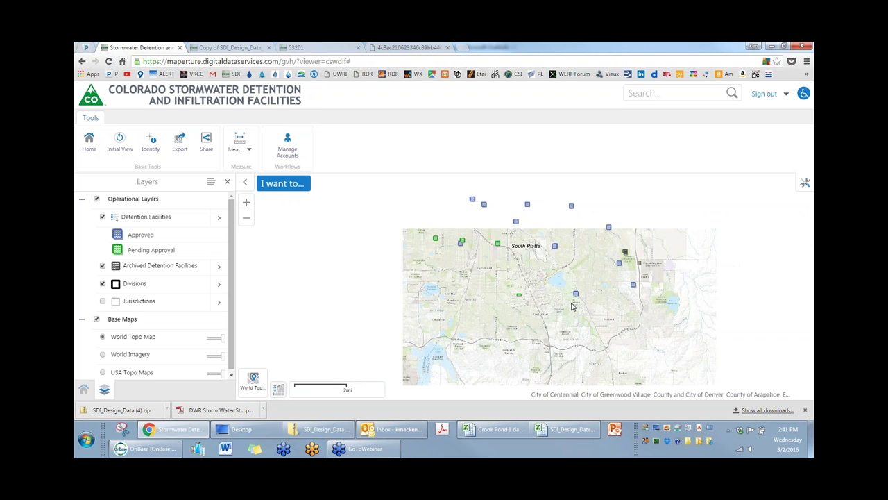
scroll(445, 321, down, 2)
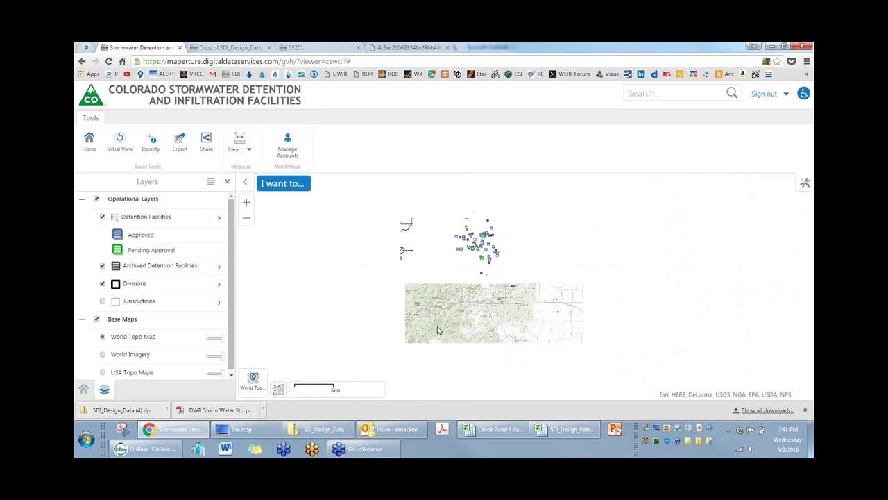
drag(444, 320, 405, 139)
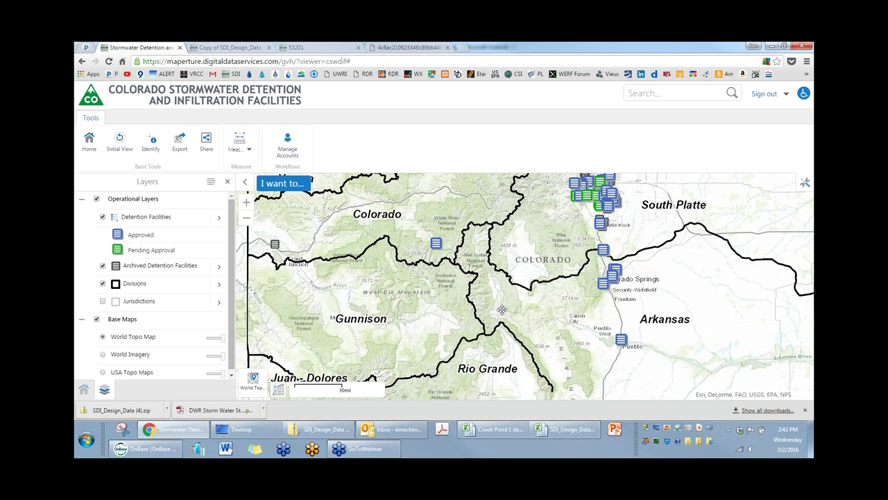
drag(400, 287, 472, 314)
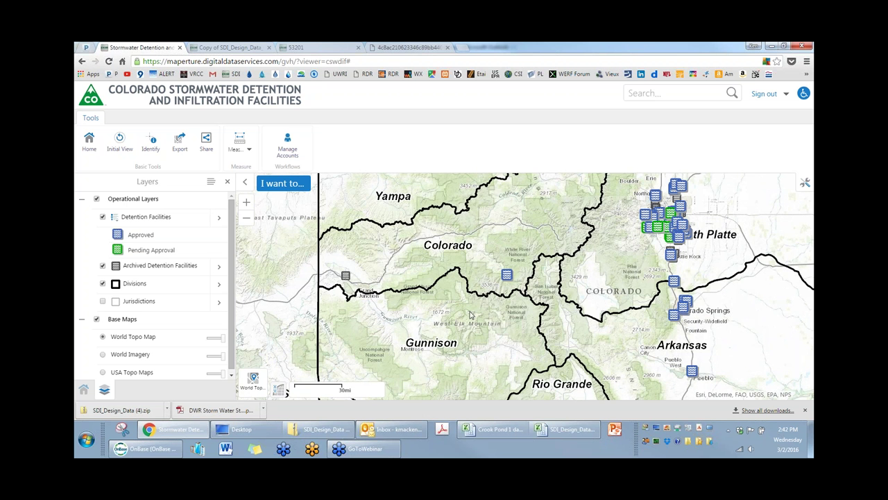
click(507, 274)
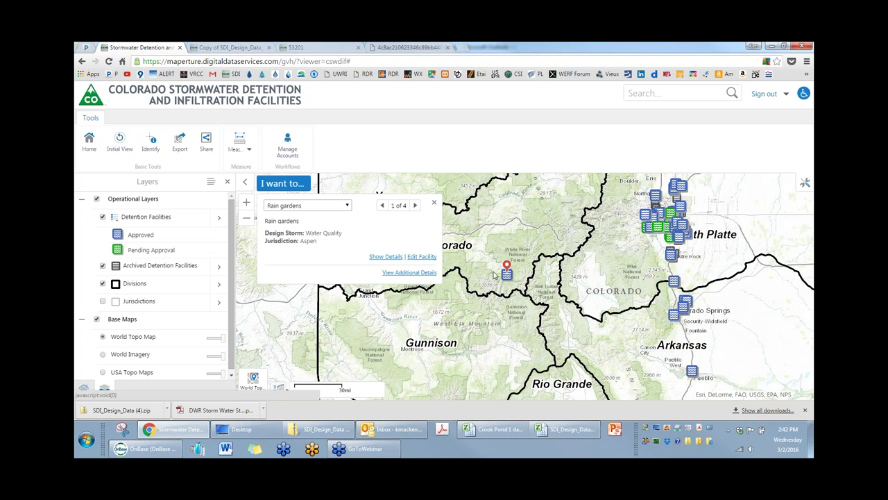
click(388, 257)
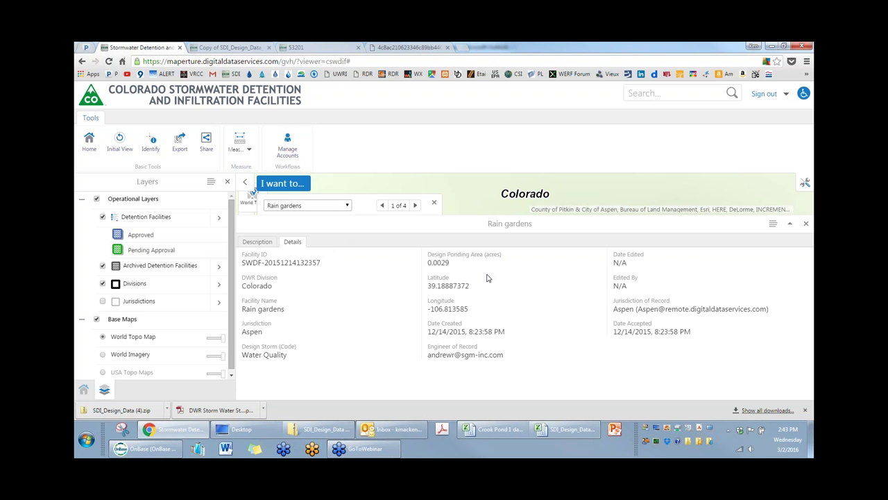
- List the active and archived facilities found at the Rain gardens location, then close the facility's details and summary
click(346, 207)
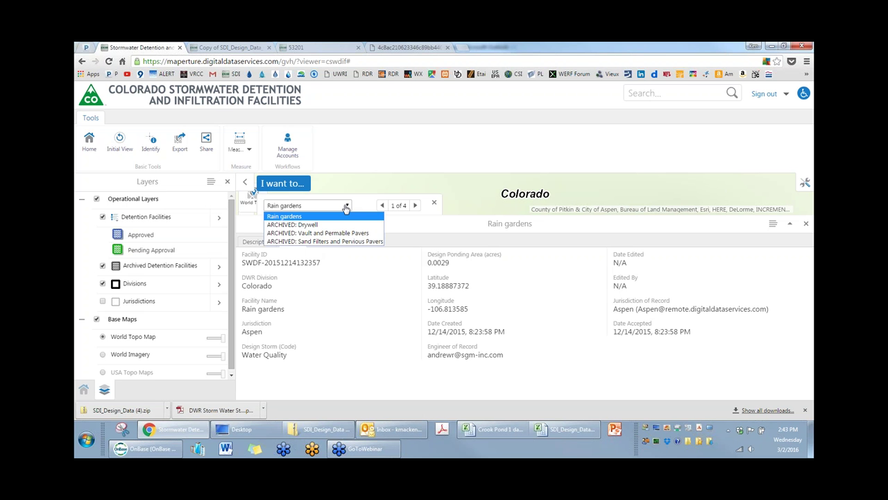
click(346, 207)
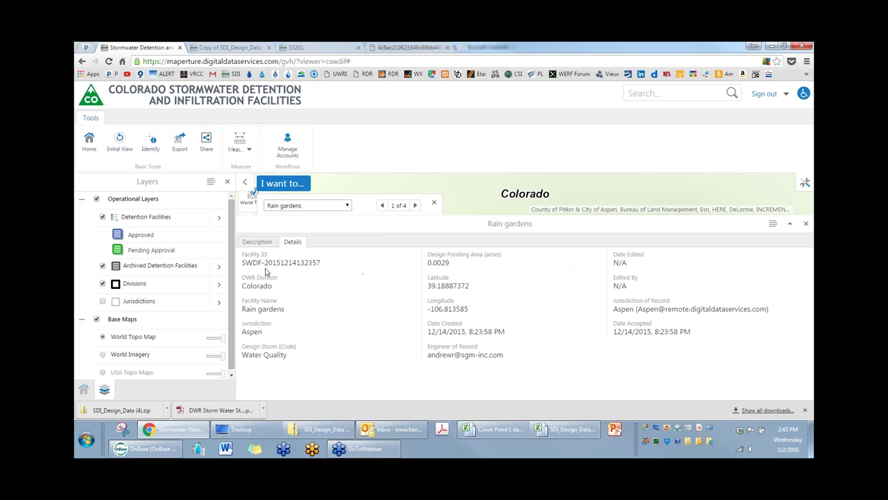
click(805, 224)
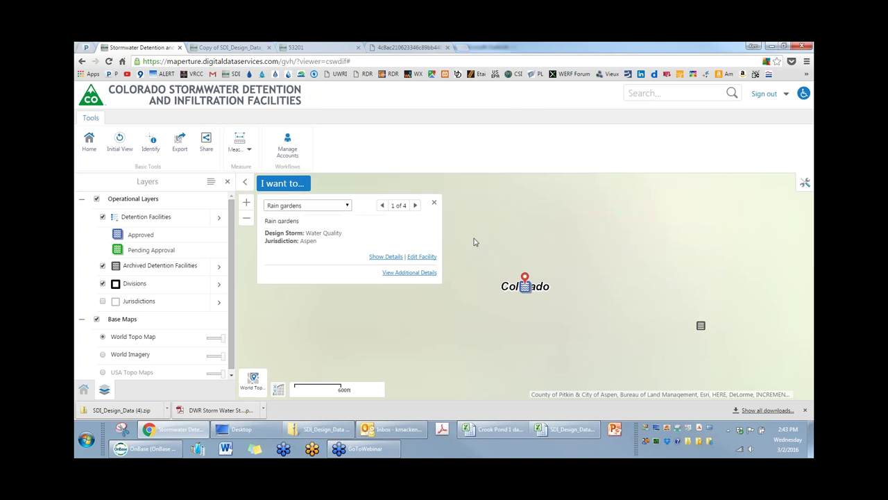
click(433, 204)
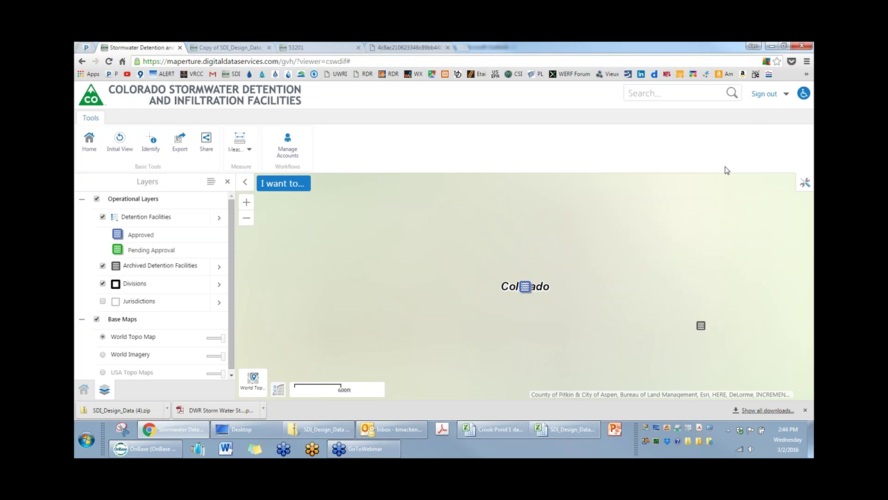
- Sign out of the portal and sign back in
click(768, 96)
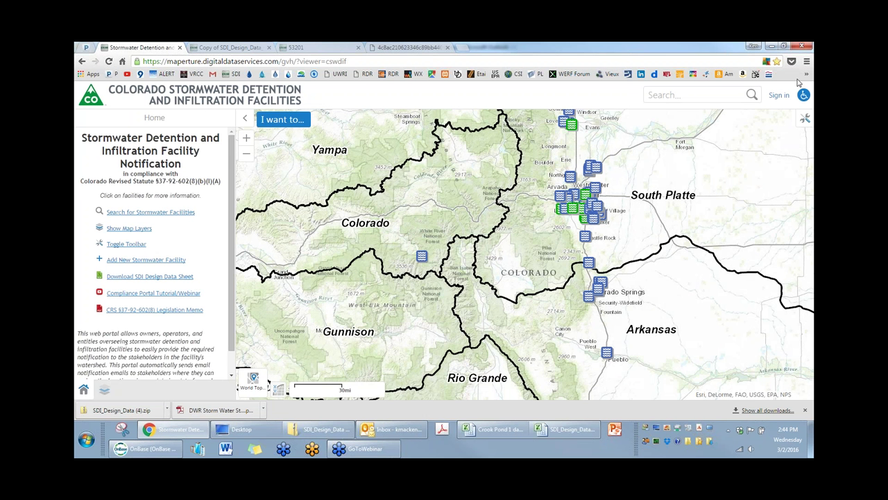
click(778, 97)
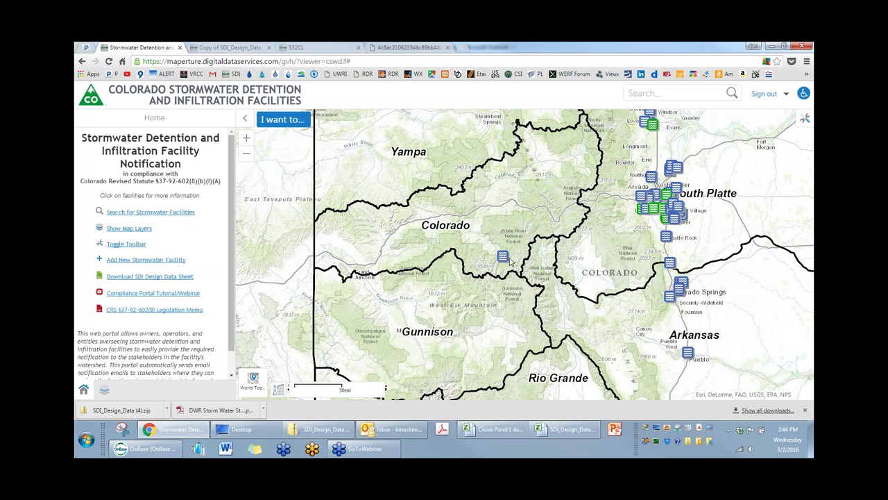
- Review the edit types offered for the Aspen Rain gardens facility, cancel the edit and close its summary
click(503, 258)
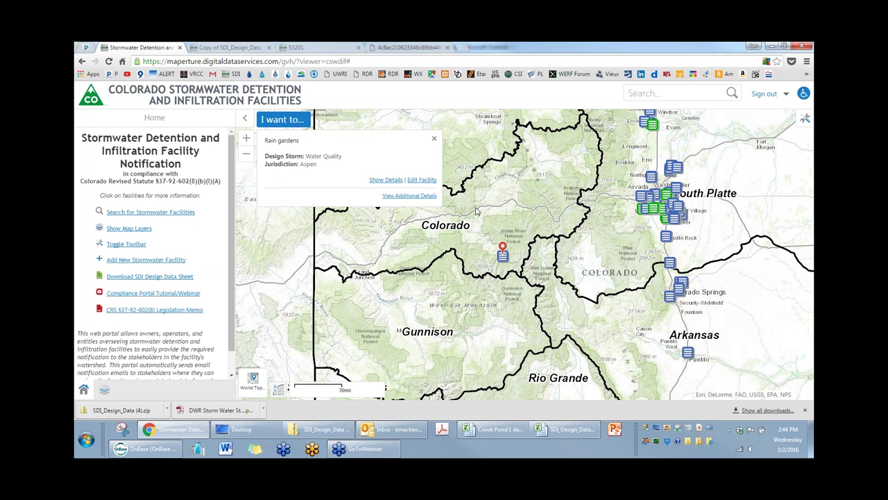
click(424, 180)
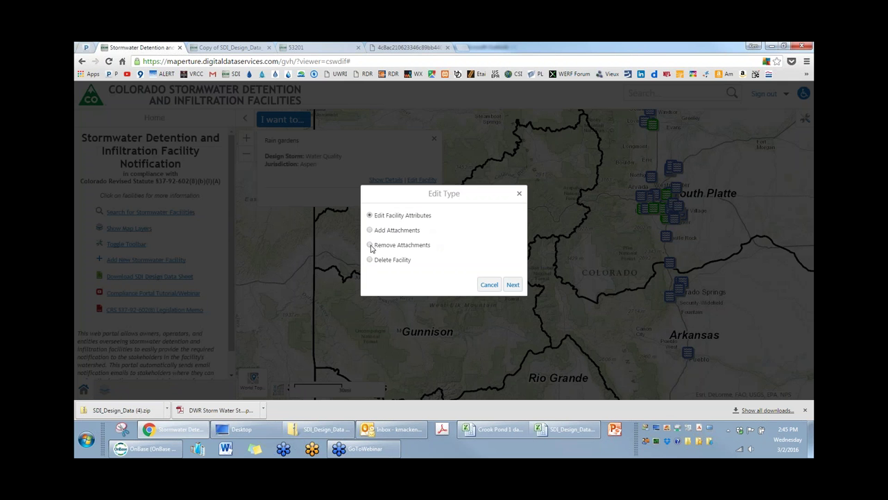
click(489, 285)
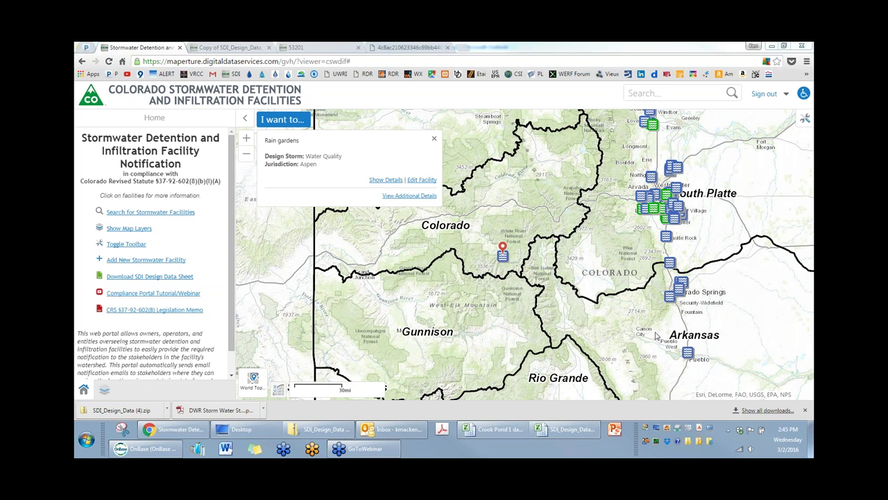
click(435, 141)
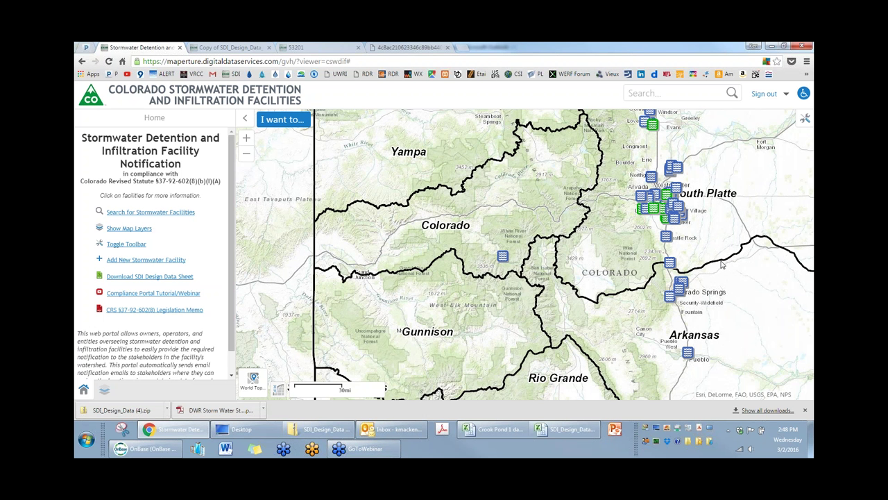
click(653, 451)
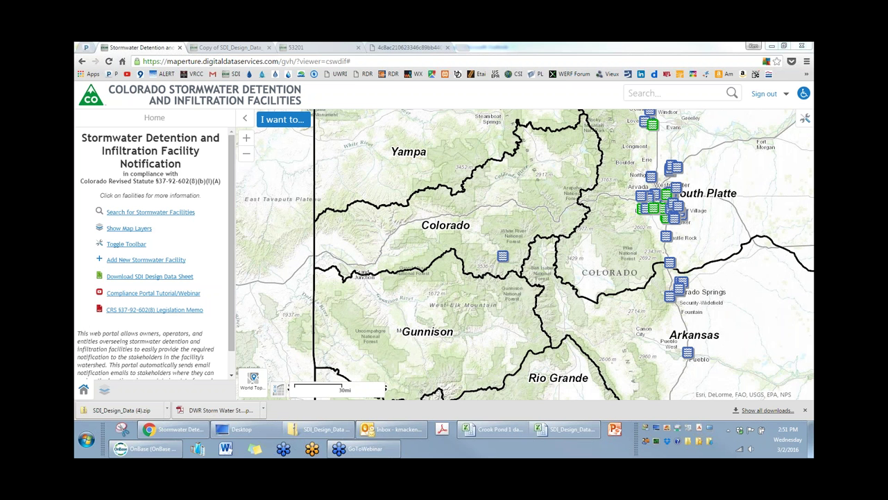
drag(610, 192, 495, 255)
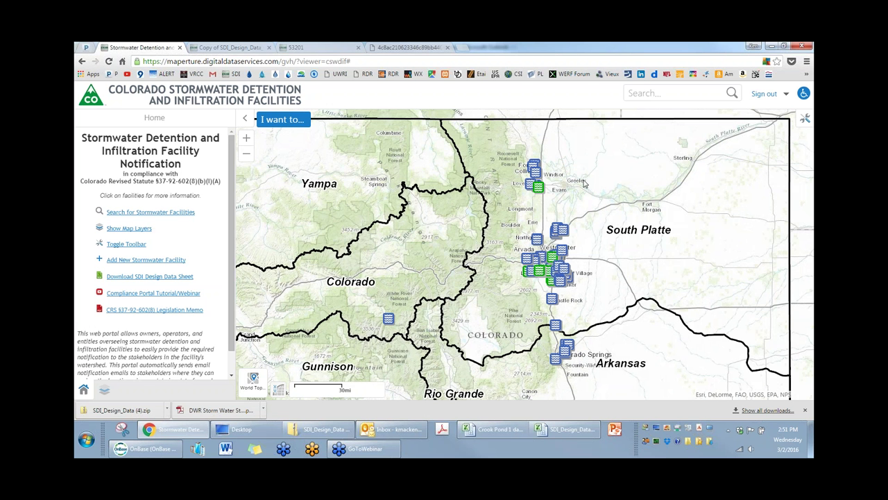
mouse_move(600, 170)
mouse_down()
mouse_move(561, 201)
mouse_move(587, 183)
mouse_up()
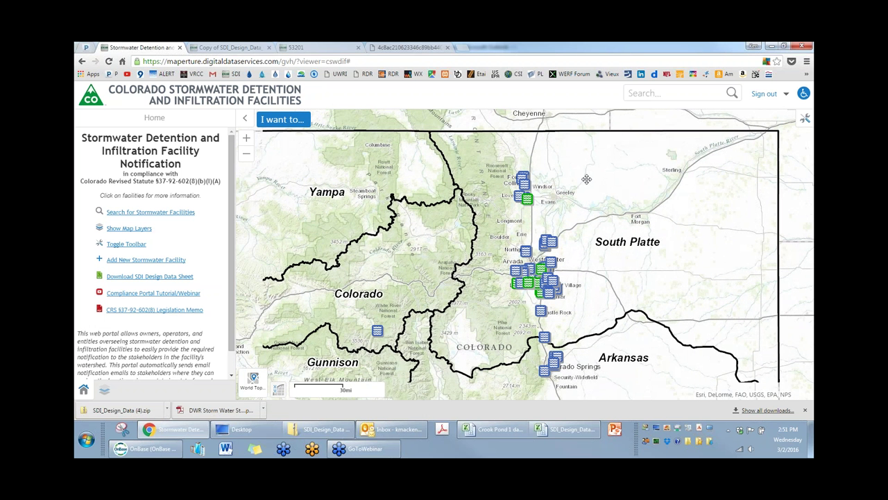
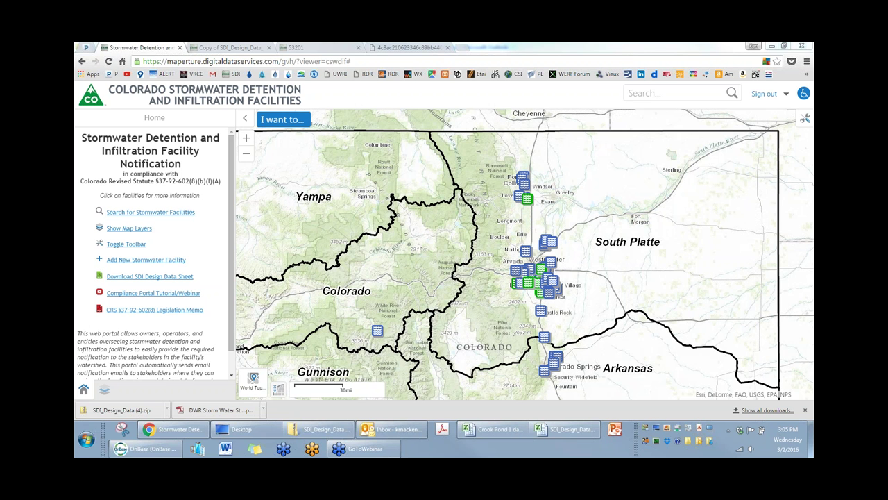
- Show the additional details of the Pond 394 facility in the Brighton jurisdiction and highlight the Engineer of Record's e-mail address
click(555, 247)
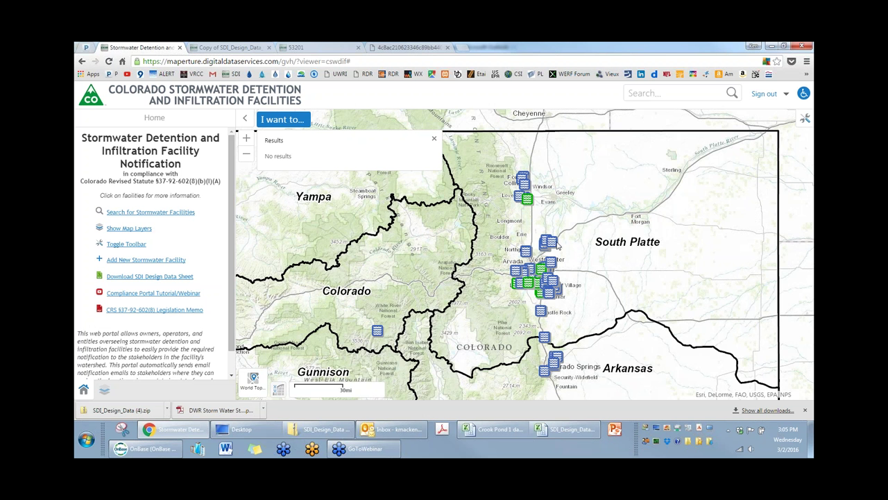
scroll(555, 247, up, 3)
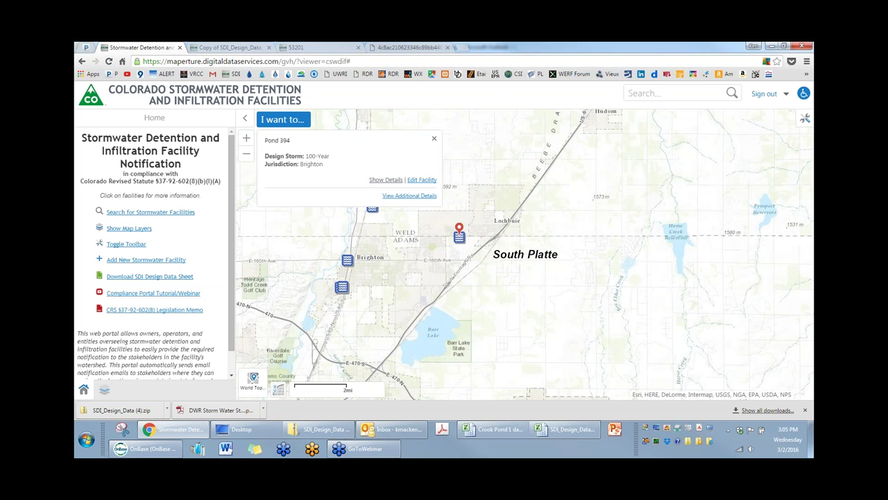
click(390, 182)
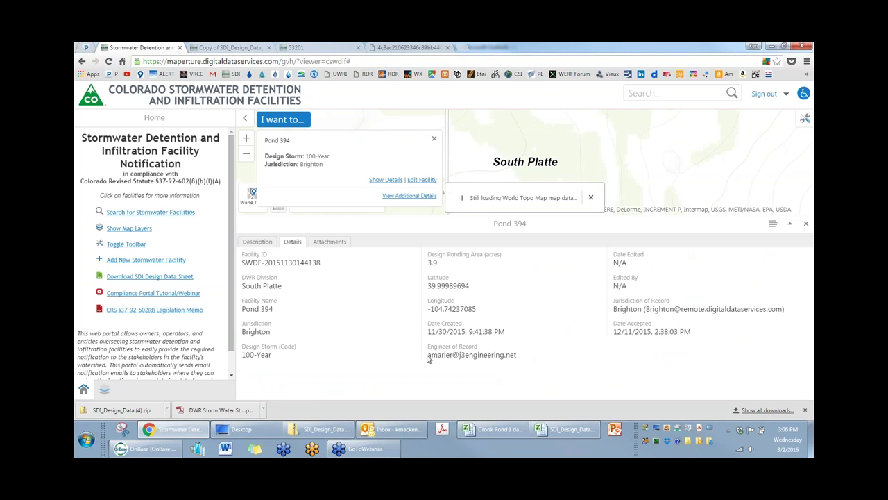
drag(428, 354, 509, 355)
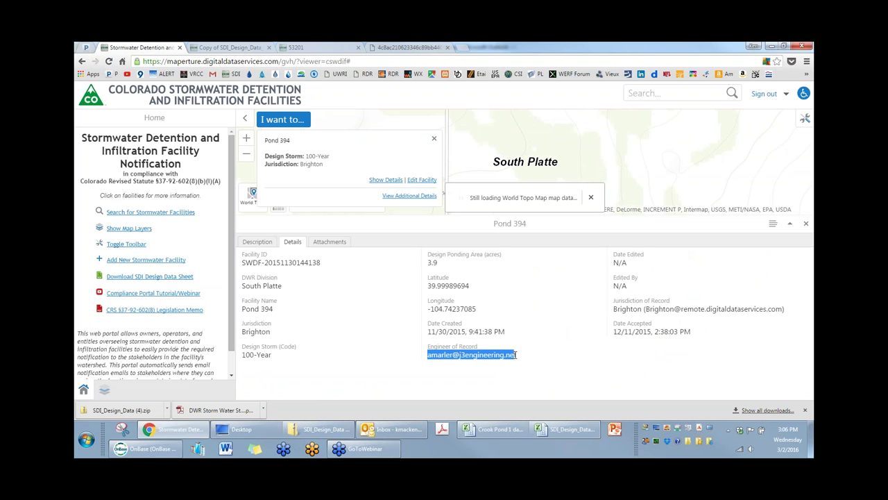